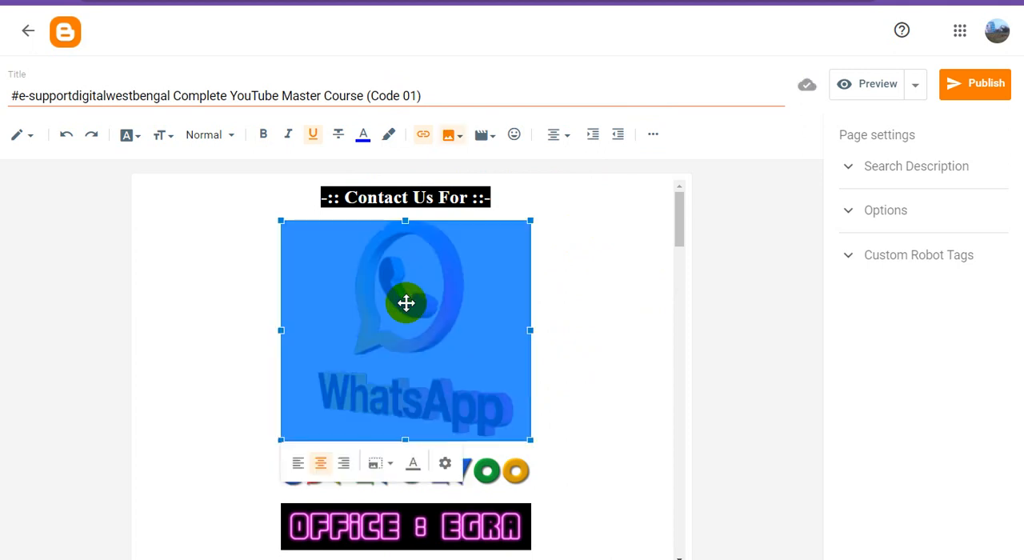
Set the WhatsApp image's alt text and title text to "#e-supportdigitalwestbengal Complete YouTube Master Course", keeping its size Medium.
{"action": "left_click", "coordinate": [446, 465]}
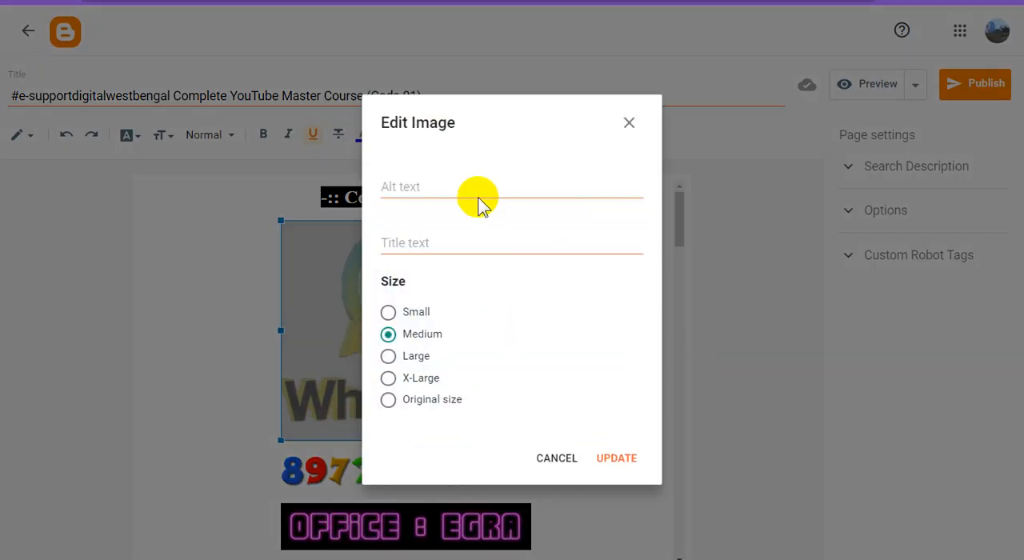
{"action": "left_click", "coordinate": [446, 190]}
{"action": "type", "text": "#e-supportdigitalwestbengal Complete YouTube Master Course"}
{"action": "left_click", "coordinate": [444, 244]}
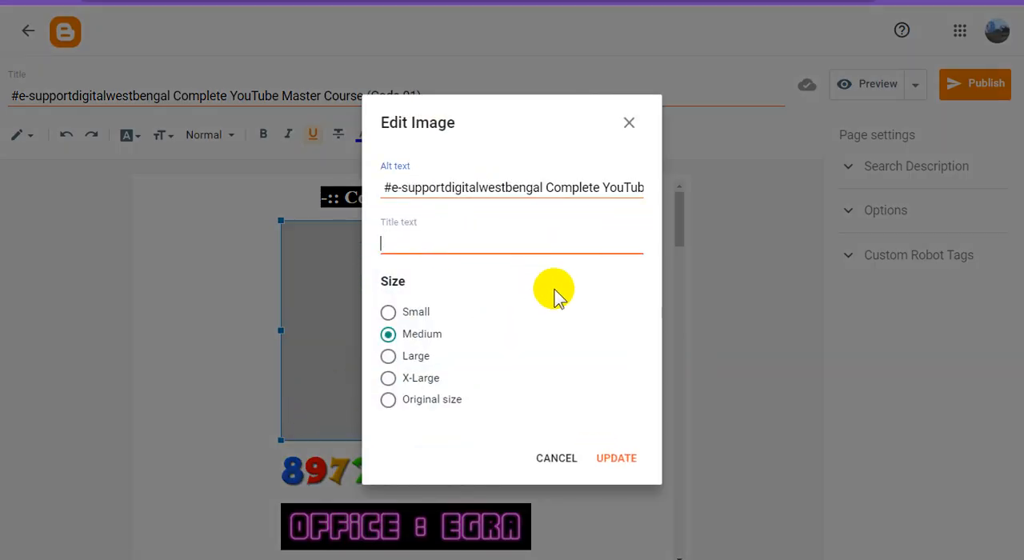
{"action": "type", "text": "#e-supportdigitalwestbengal Complete YouTube Master Course"}
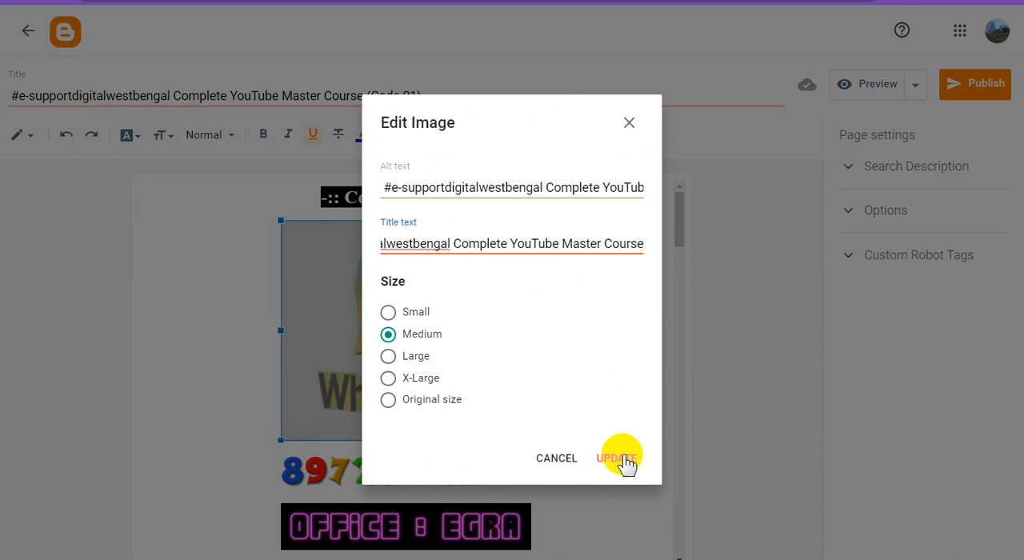
{"action": "left_click", "coordinate": [620, 457]}
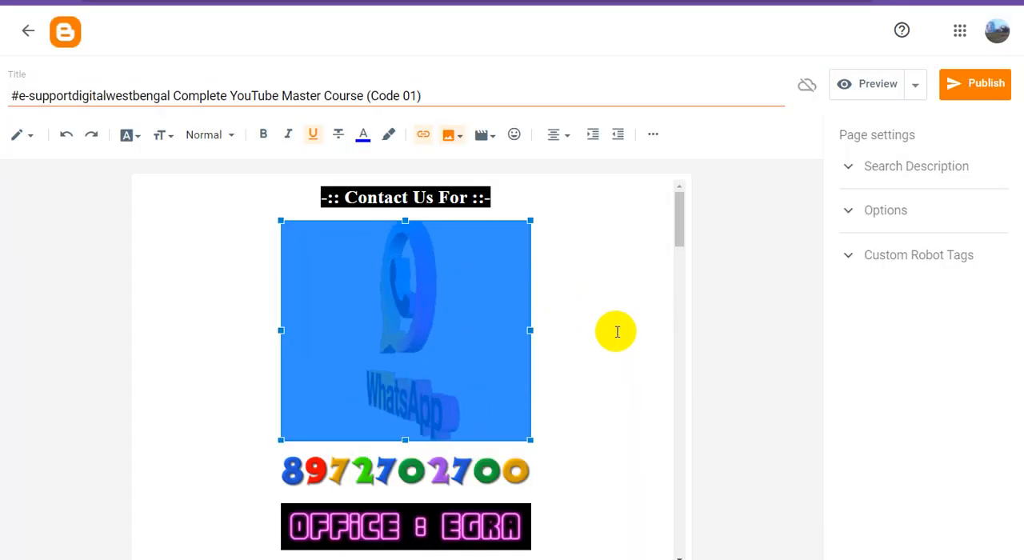
{"action": "left_click", "coordinate": [614, 334]}
Give the phone number image the alt and title text "#e-supportdigitalwestbengal Complete YouTube Master Course" and set its size to Large.
{"action": "scroll", "coordinate": [612, 336], "scroll_direction": "down", "scroll_amount": 3}
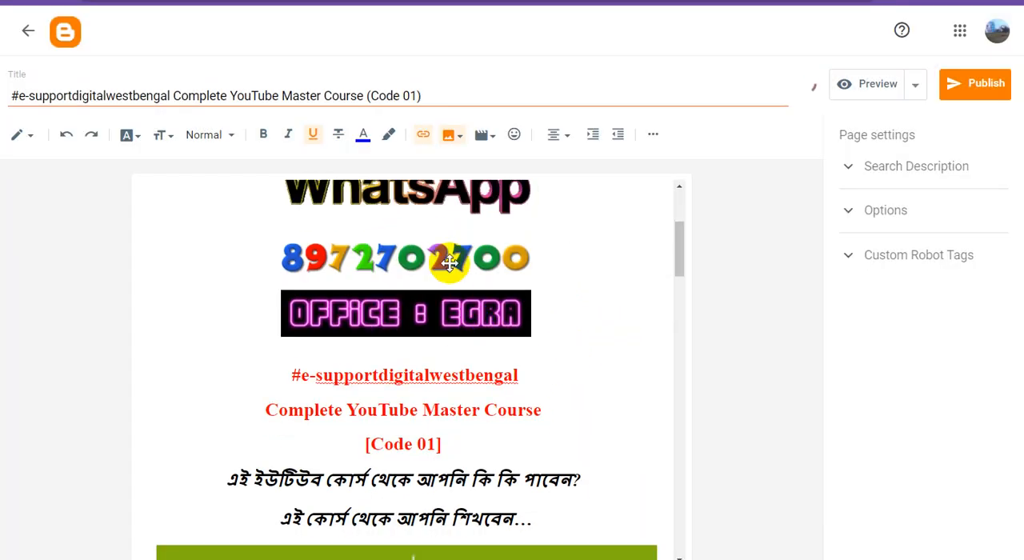
{"action": "left_click", "coordinate": [448, 258]}
{"action": "left_click", "coordinate": [445, 298]}
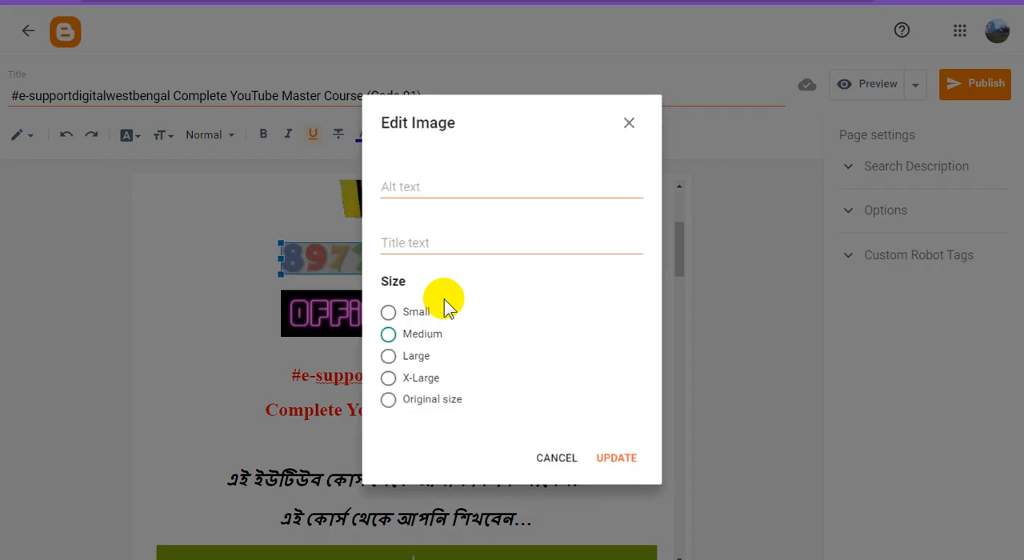
{"action": "type", "text": "#e-supportdigitalwestbengal Complete YouTube Master Course"}
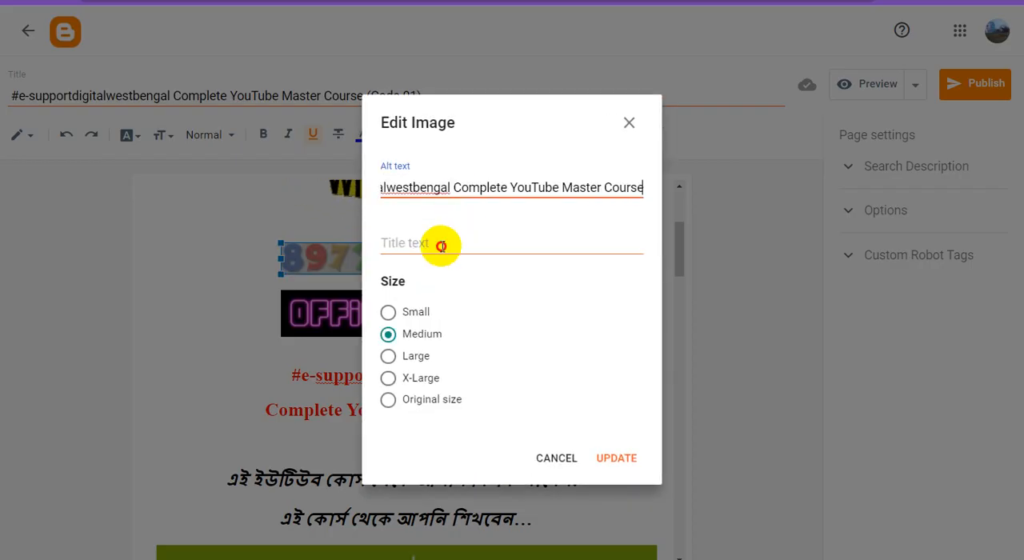
{"action": "left_click", "coordinate": [441, 241]}
{"action": "type", "text": "#e-supportdigitalwestbengal Complete YouTube Master Course"}
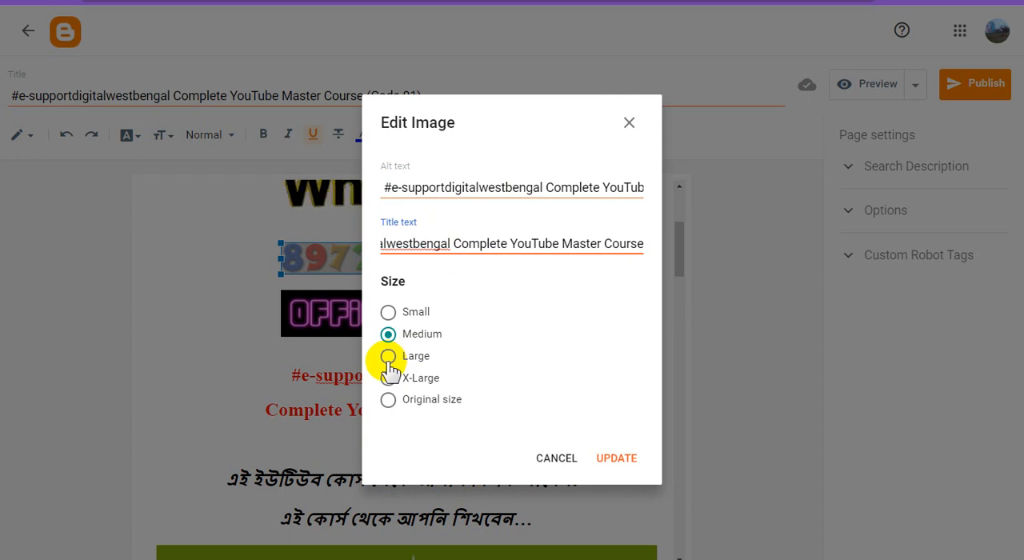
{"action": "left_click", "coordinate": [388, 358]}
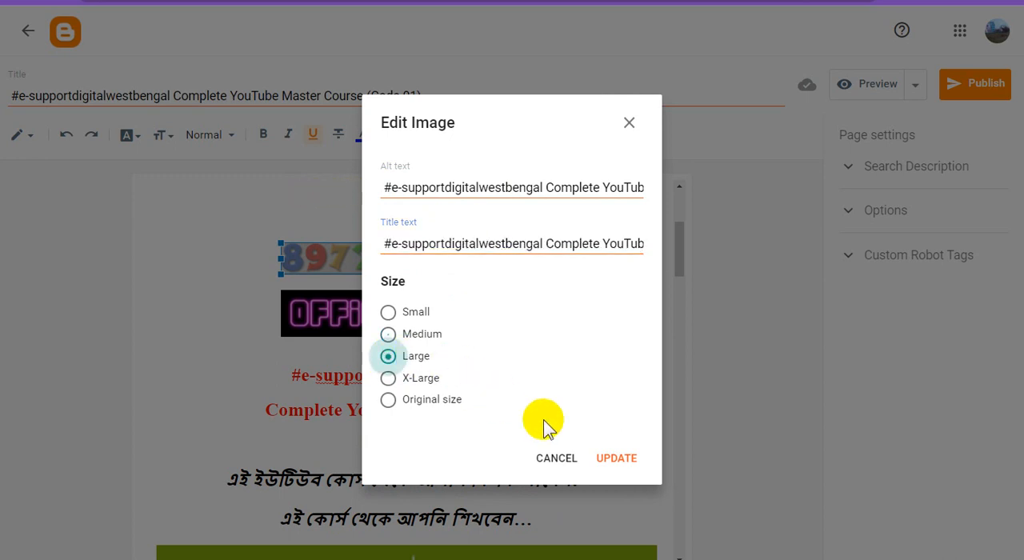
{"action": "left_click", "coordinate": [620, 459]}
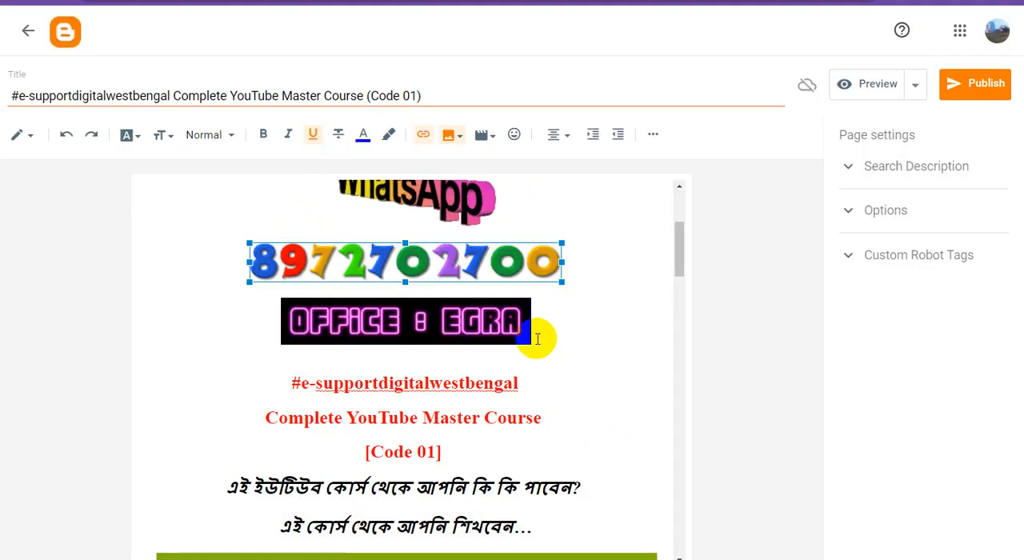
Give the "Office : Egra" image the same "#e-supportdigitalwestbengal Complete YouTube Master Course" alt and title text and set its size to Large.
{"action": "left_click", "coordinate": [457, 328]}
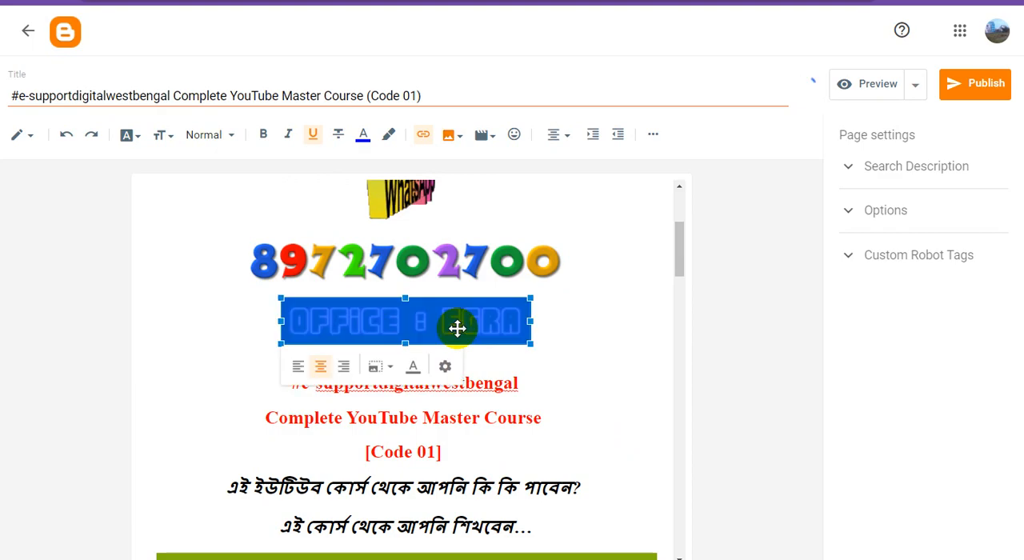
{"action": "left_click", "coordinate": [446, 368]}
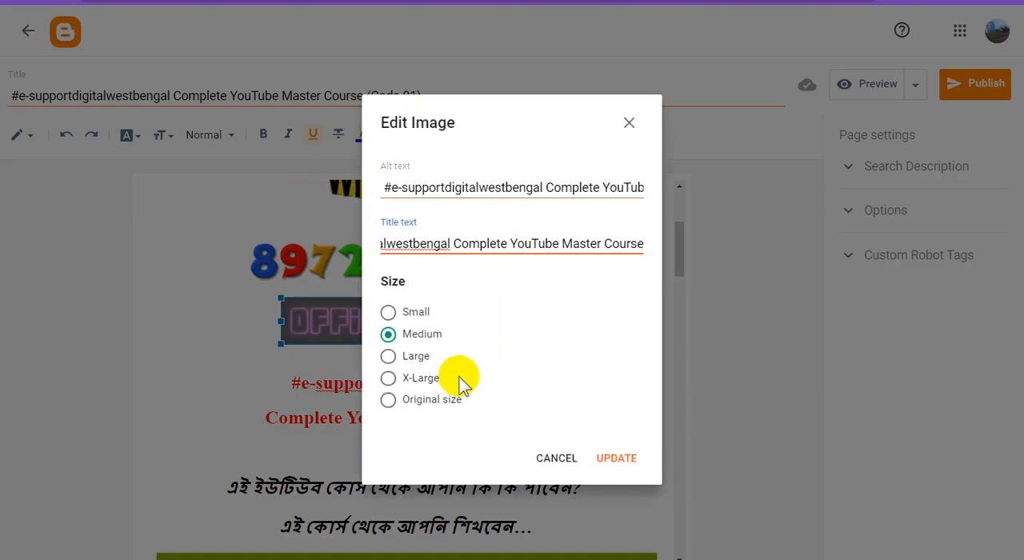
{"action": "left_click", "coordinate": [389, 358]}
{"action": "left_click", "coordinate": [622, 463]}
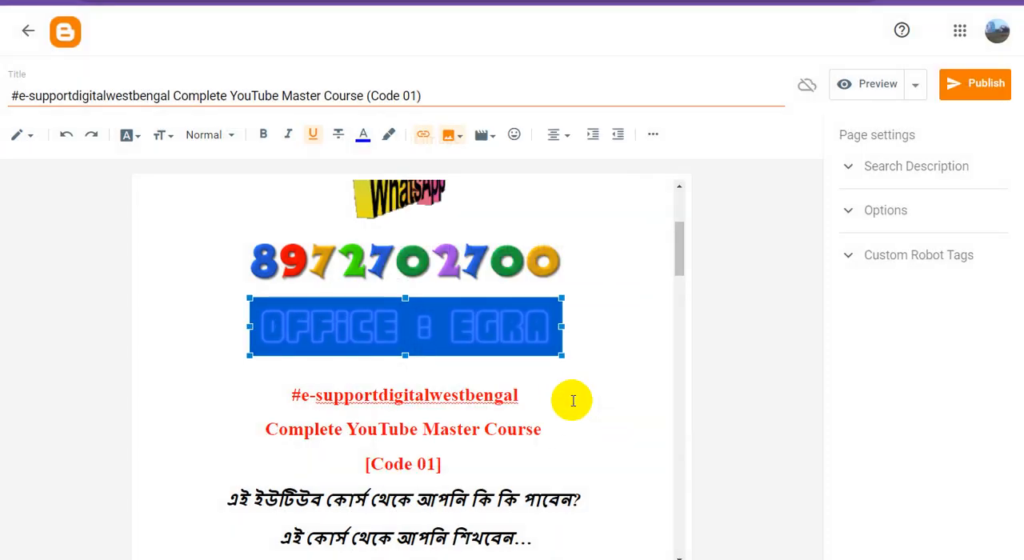
{"action": "left_click", "coordinate": [577, 392]}
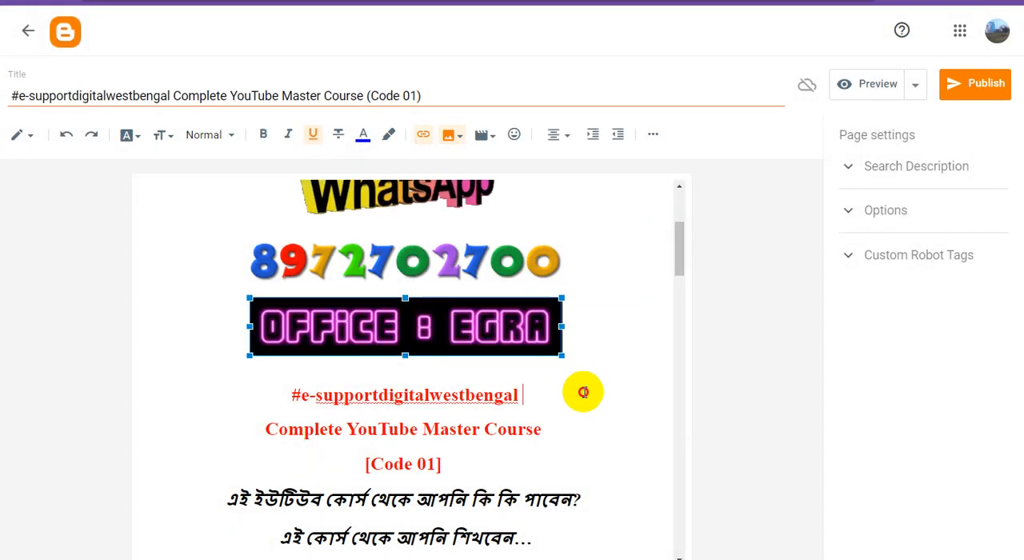
Add a new line reading "(Whatsapp Message Only)" directly below the phone number image.
{"action": "left_click", "coordinate": [568, 261]}
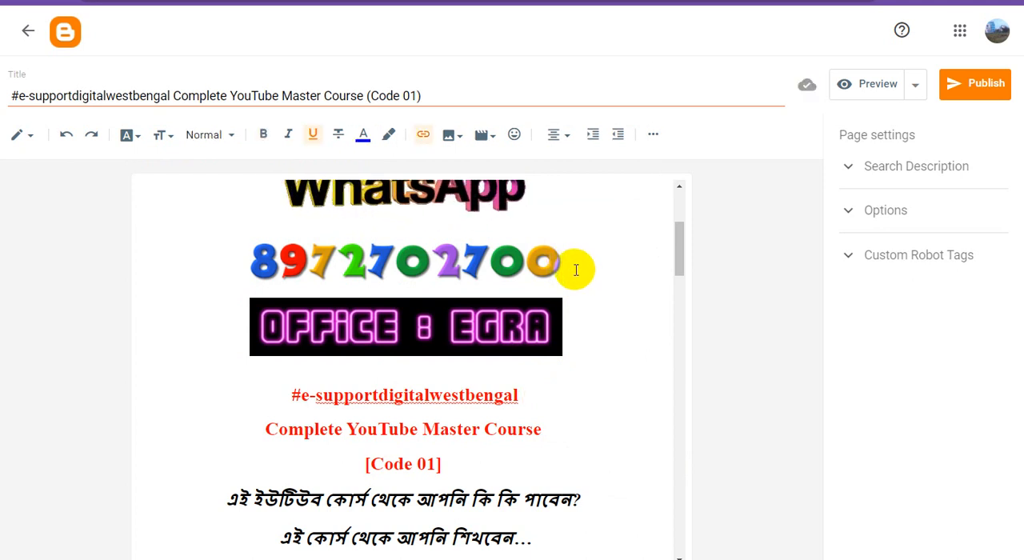
{"action": "key", "text": "Return"}
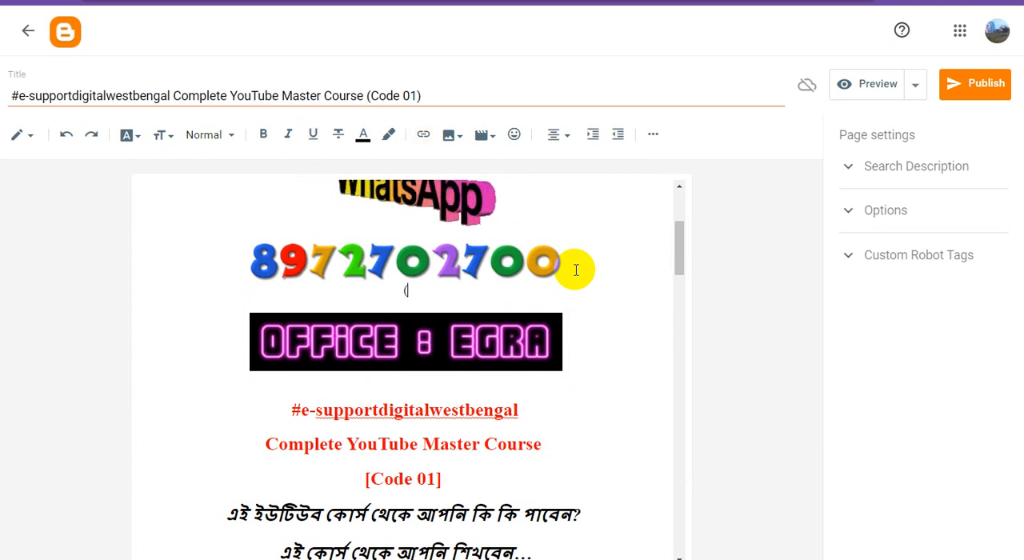
{"action": "type", "text": "(Whats"}
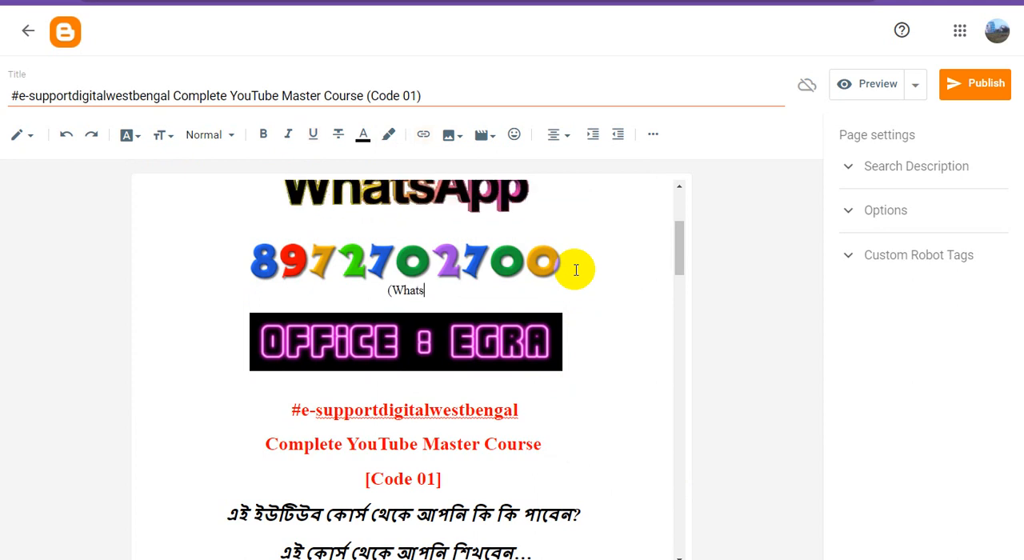
{"action": "type", "text": "app Mess"}
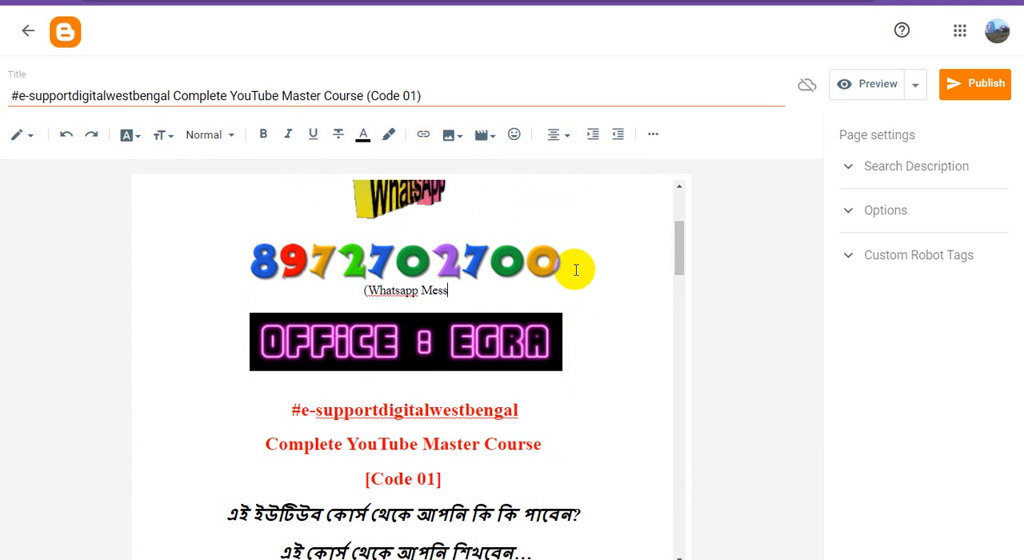
{"action": "type", "text": "age Only"}
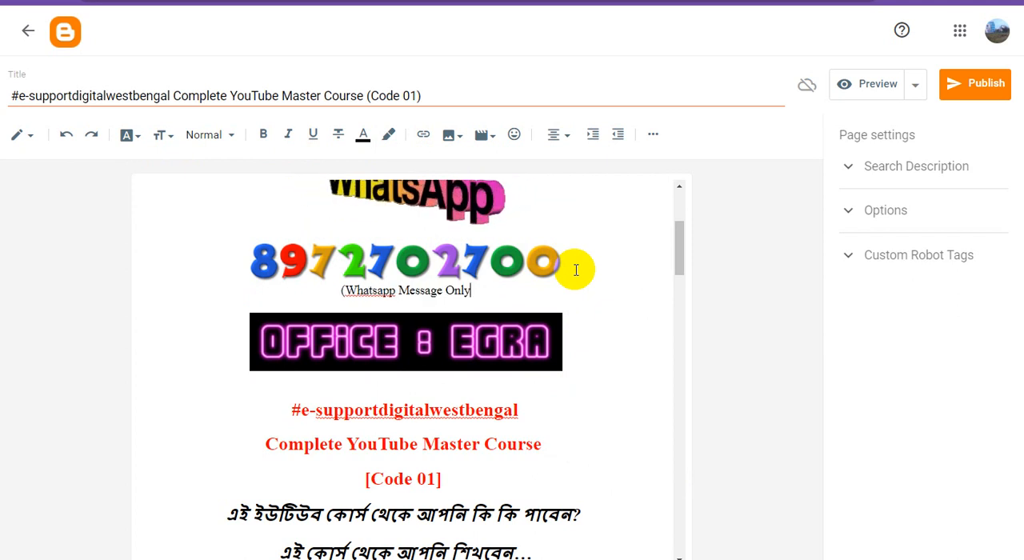
{"action": "type", "text": ")"}
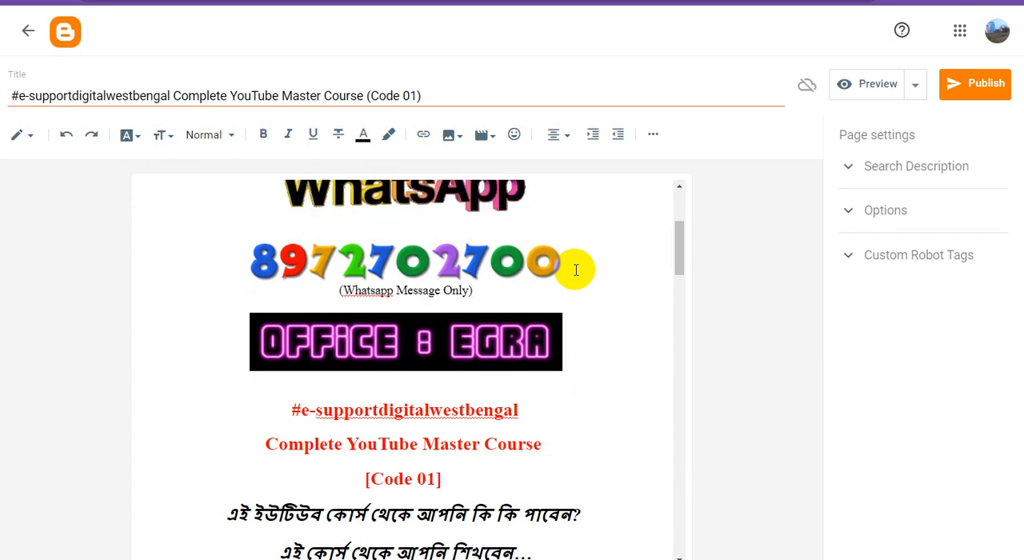
Format the "(Whatsapp Message Only)" line as bold italic text in Medium size.
{"action": "triple_click", "coordinate": [424, 292]}
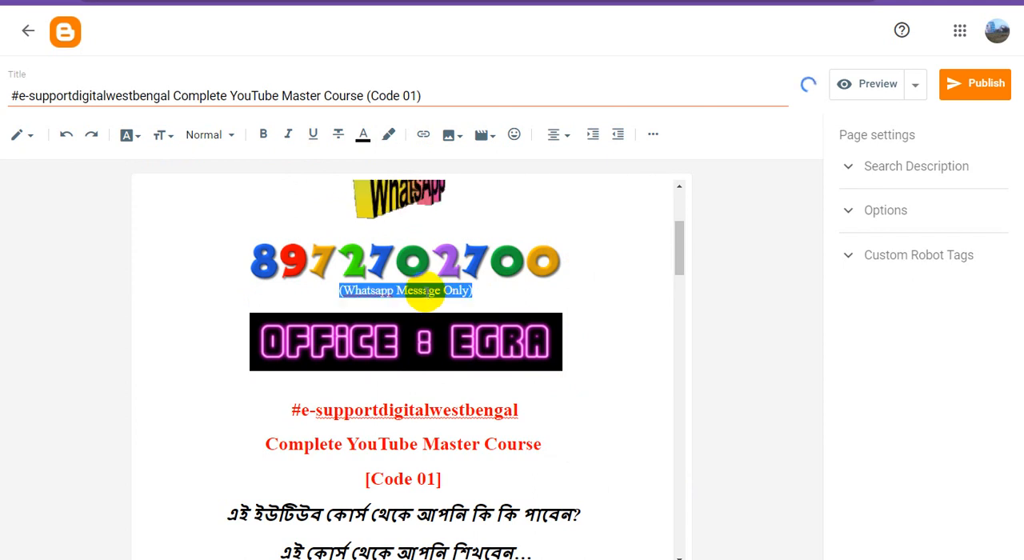
{"action": "left_click", "coordinate": [264, 136]}
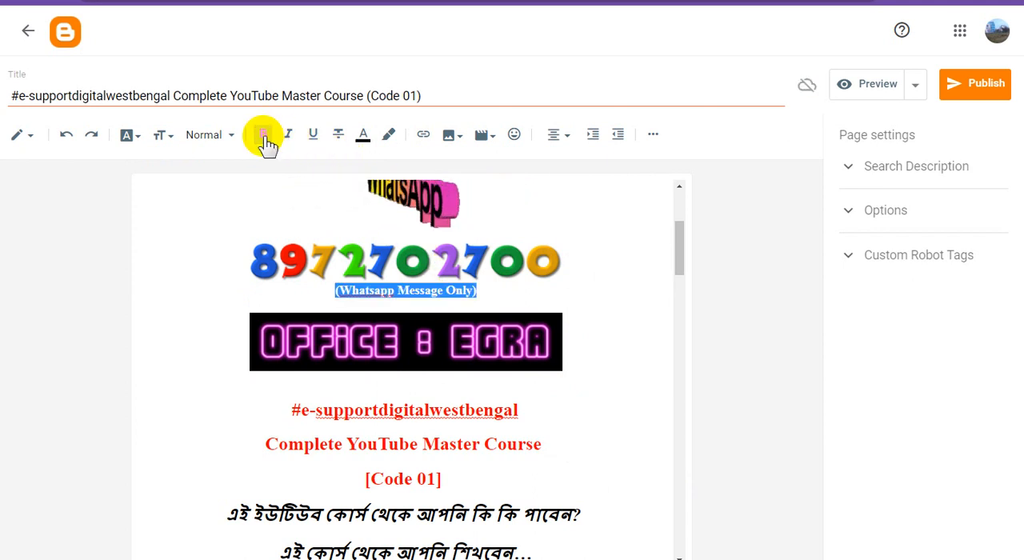
{"action": "left_click", "coordinate": [170, 143]}
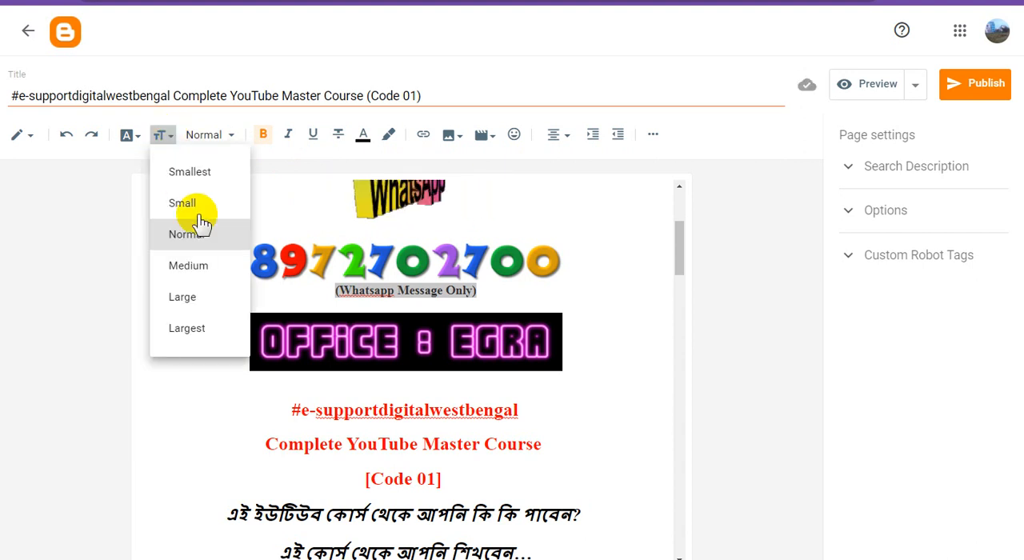
{"action": "left_click", "coordinate": [210, 272]}
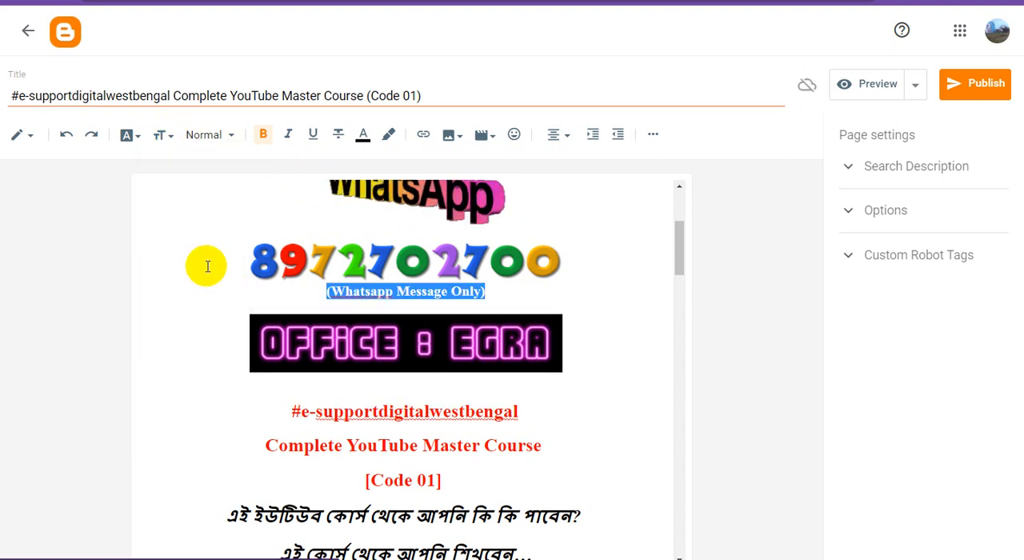
{"action": "left_click", "coordinate": [290, 136]}
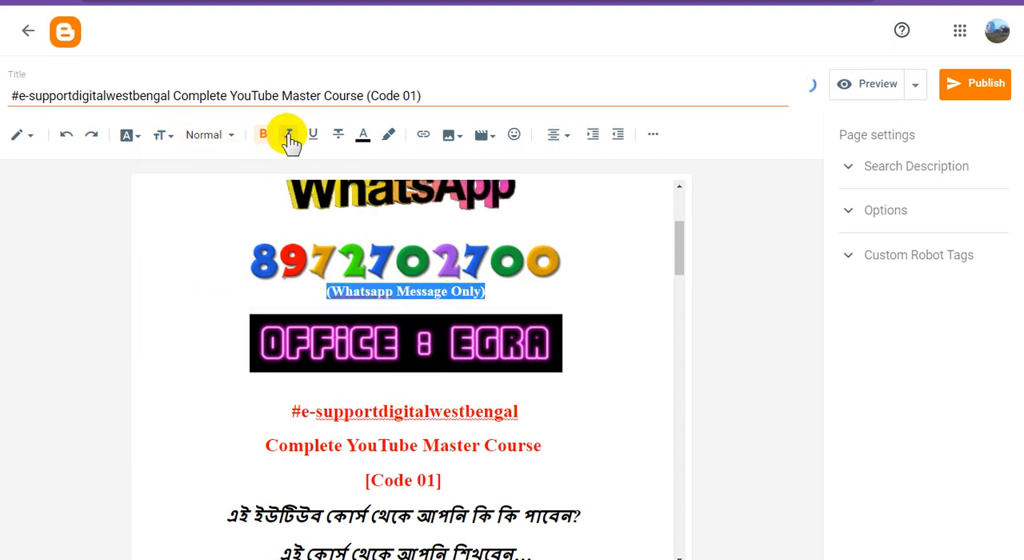
{"action": "left_click", "coordinate": [622, 295]}
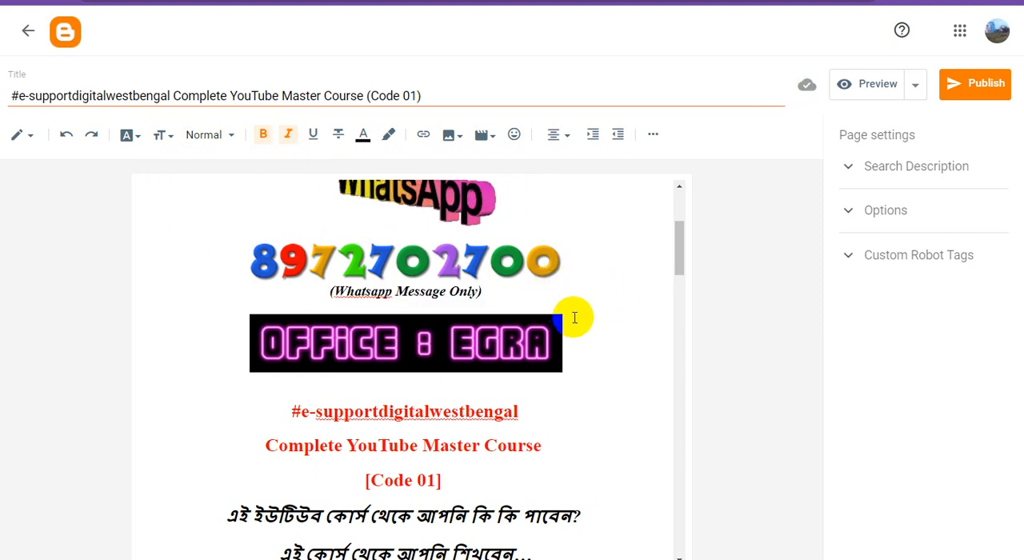
Switch to the open e-Support Digital West Bengal blog page and copy its web address.
{"action": "scroll", "coordinate": [575, 318], "scroll_direction": "up", "scroll_amount": 3}
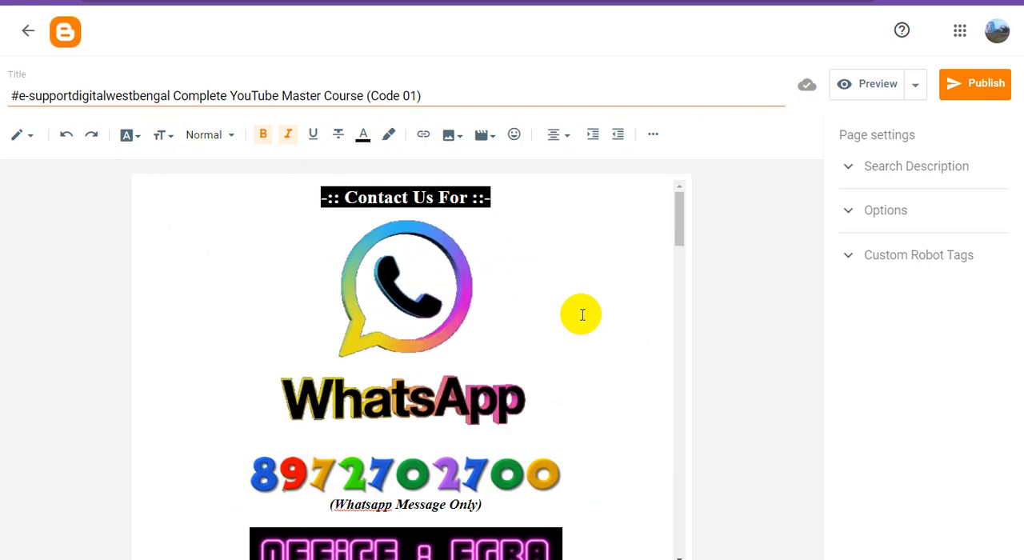
{"action": "scroll", "coordinate": [581, 314], "scroll_direction": "down", "scroll_amount": 3}
{"action": "scroll", "coordinate": [583, 313], "scroll_direction": "up", "scroll_amount": 2}
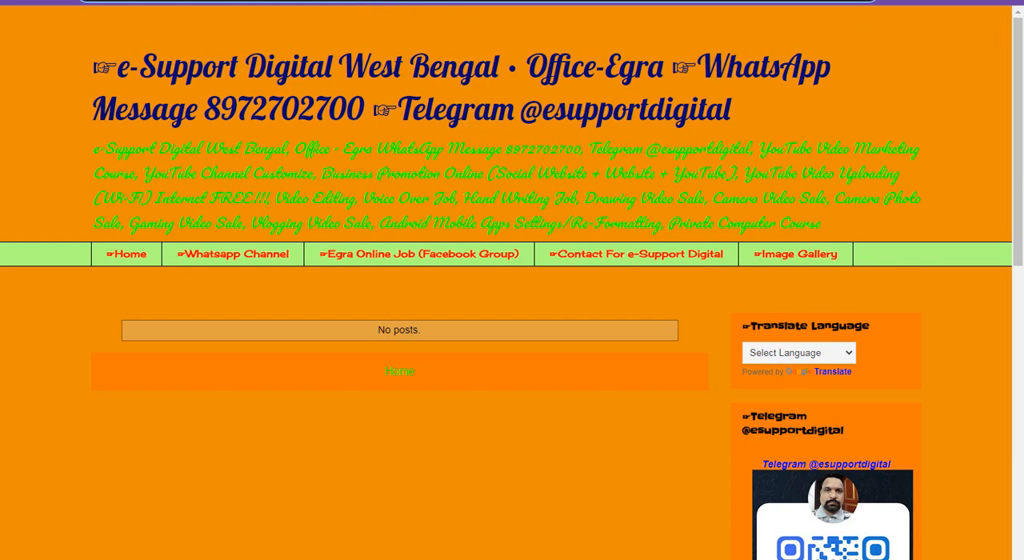
{"action": "left_click", "coordinate": [400, 1]}
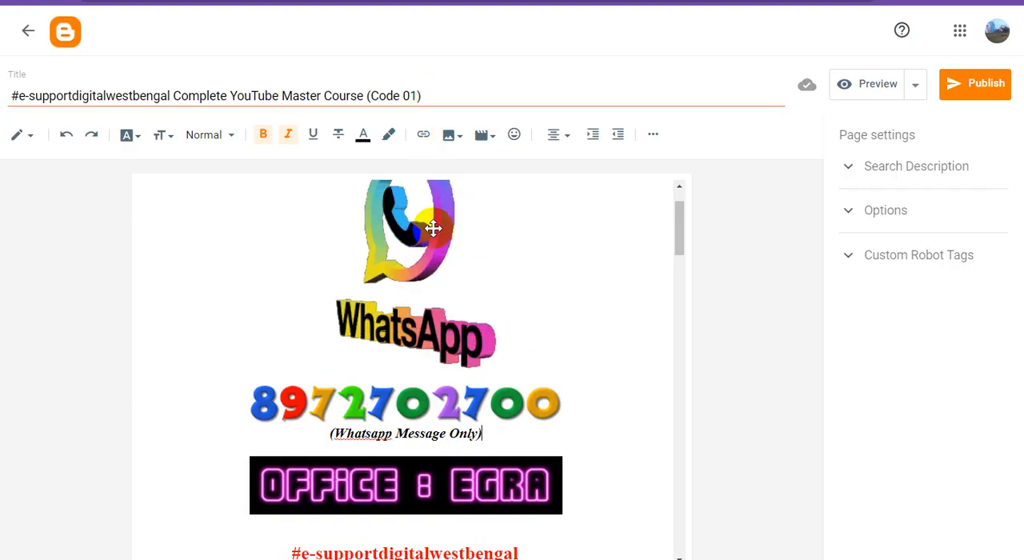
Replace the WhatsApp image's link with the copied e-supportdigitalwestbengal blog address and make it open in a new window.
{"action": "scroll", "coordinate": [486, 268], "scroll_direction": "up", "scroll_amount": 1}
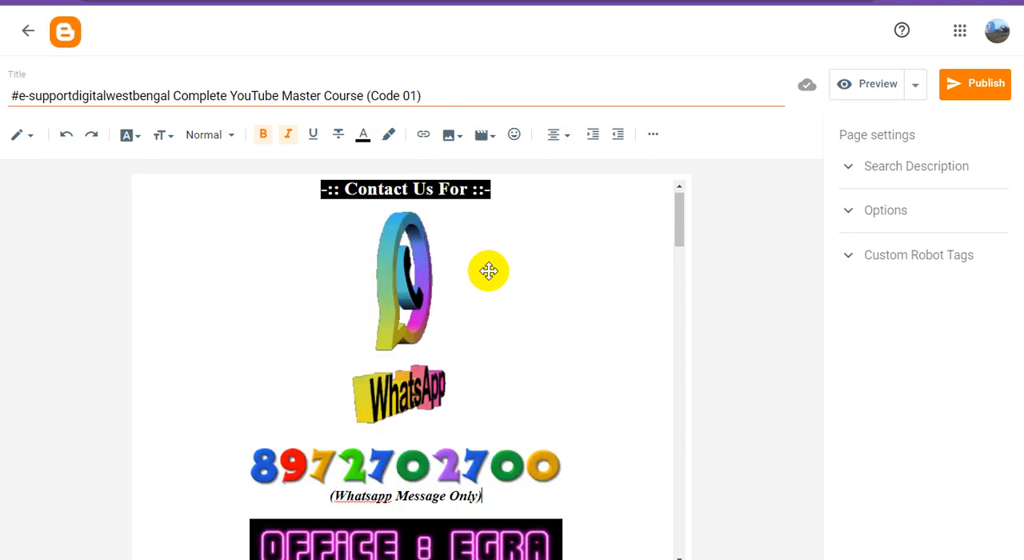
{"action": "left_click", "coordinate": [409, 274]}
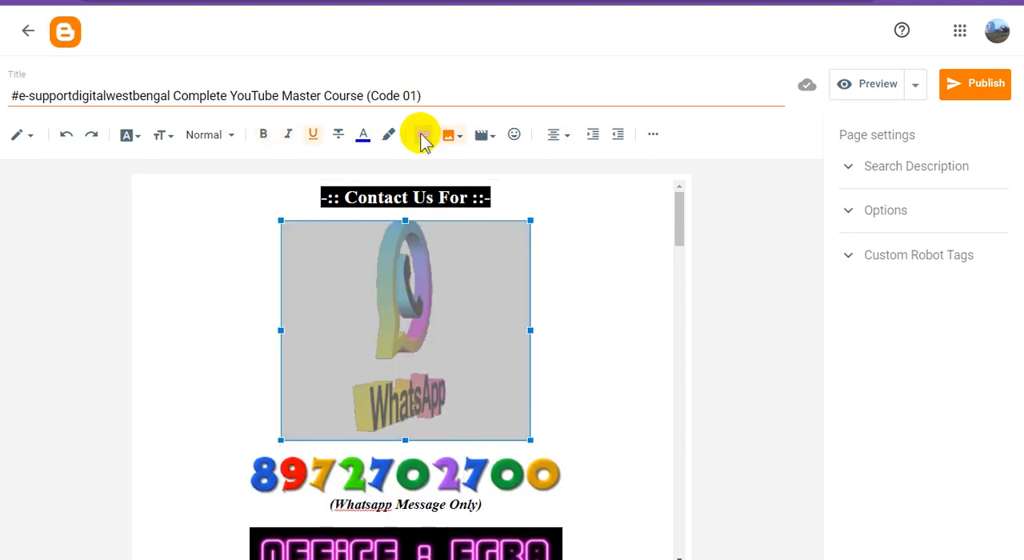
{"action": "left_click", "coordinate": [423, 136]}
{"action": "triple_click", "coordinate": [488, 250]}
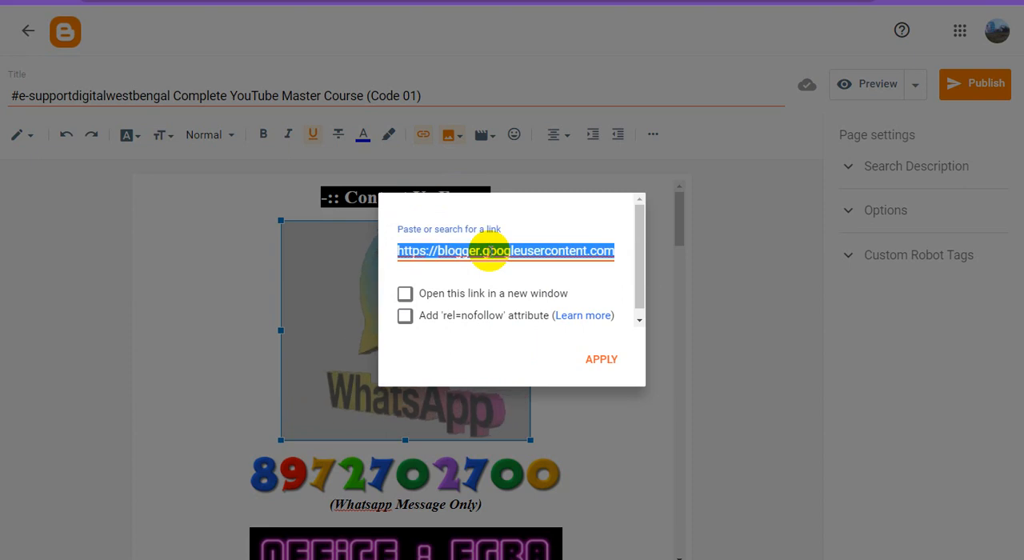
{"action": "type", "text": "https://e-supportdigitalwestbengal.blogspot.com/"}
{"action": "left_click", "coordinate": [406, 294]}
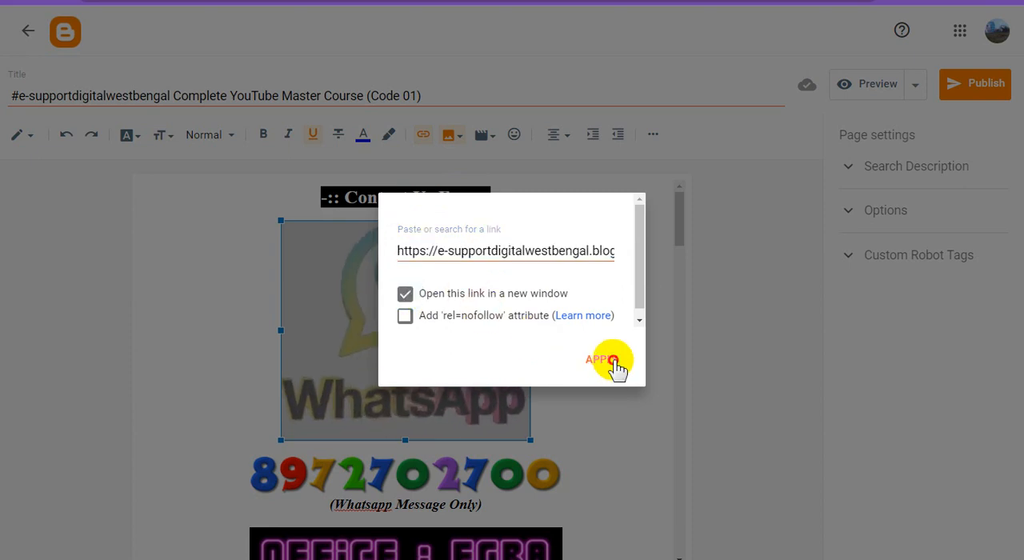
{"action": "left_click", "coordinate": [608, 362]}
Replace the phone number image's link with the copied e-supportdigitalwestbengal.blogspot.com address and make it open in a new window.
{"action": "scroll", "coordinate": [532, 335], "scroll_direction": "down", "scroll_amount": 2}
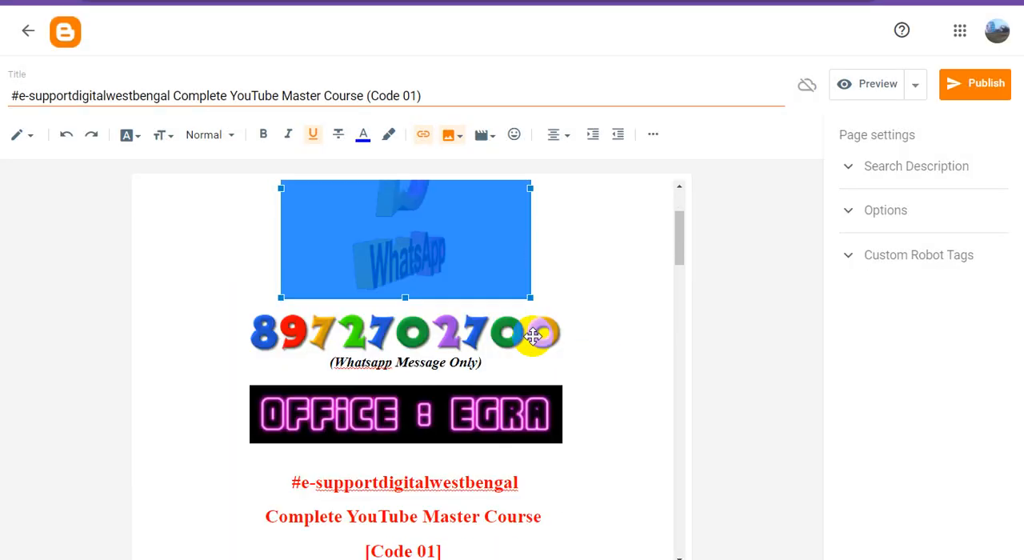
{"action": "left_click", "coordinate": [442, 334]}
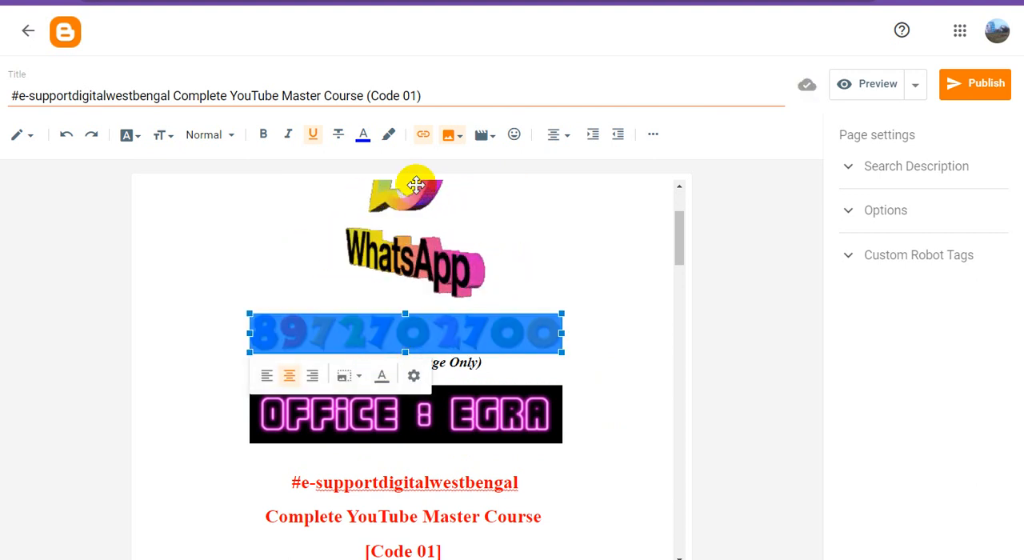
{"action": "left_click", "coordinate": [423, 135]}
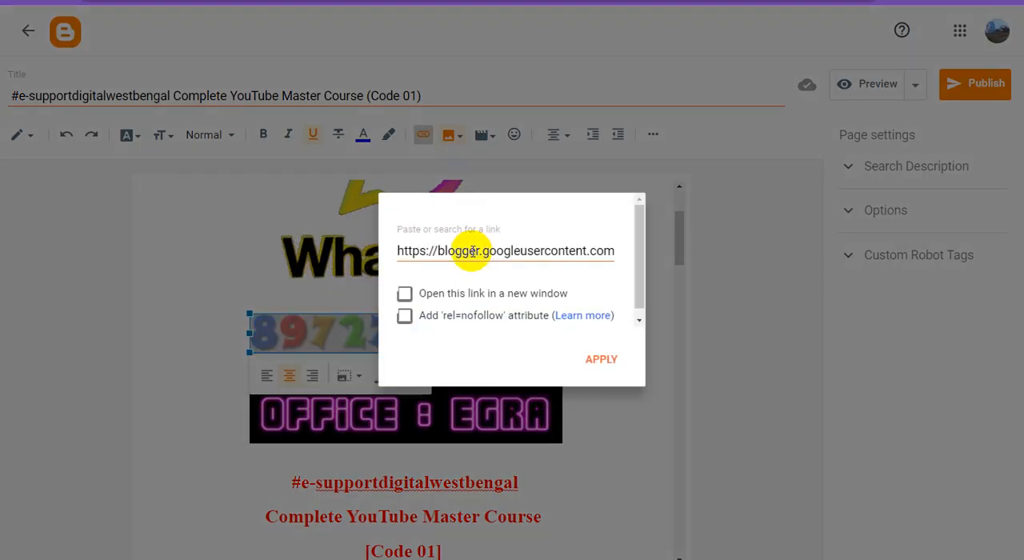
{"action": "triple_click", "coordinate": [472, 251]}
{"action": "type", "text": "https://e-supportdigitalwestbengal.blogspot.com/"}
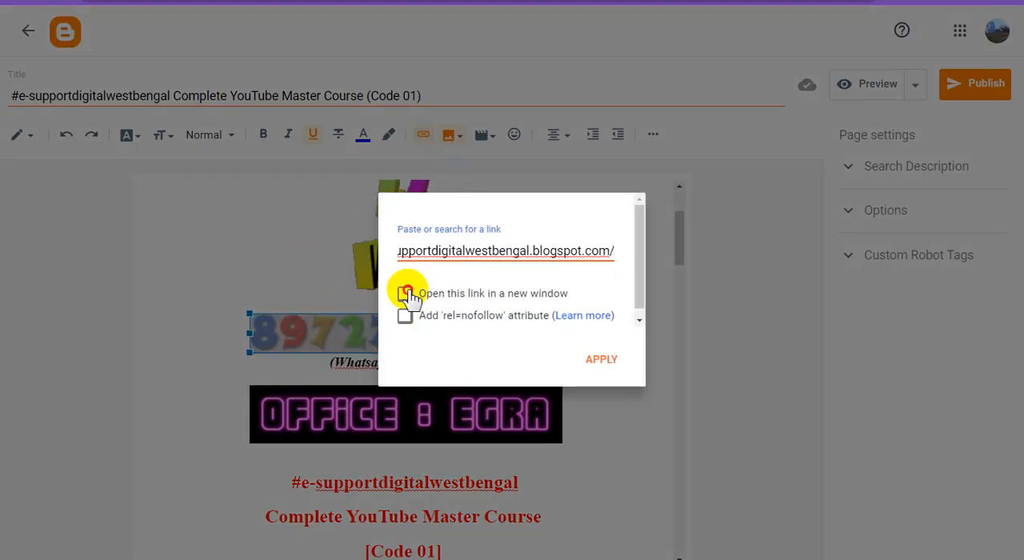
{"action": "left_click", "coordinate": [405, 294]}
{"action": "left_click", "coordinate": [601, 360]}
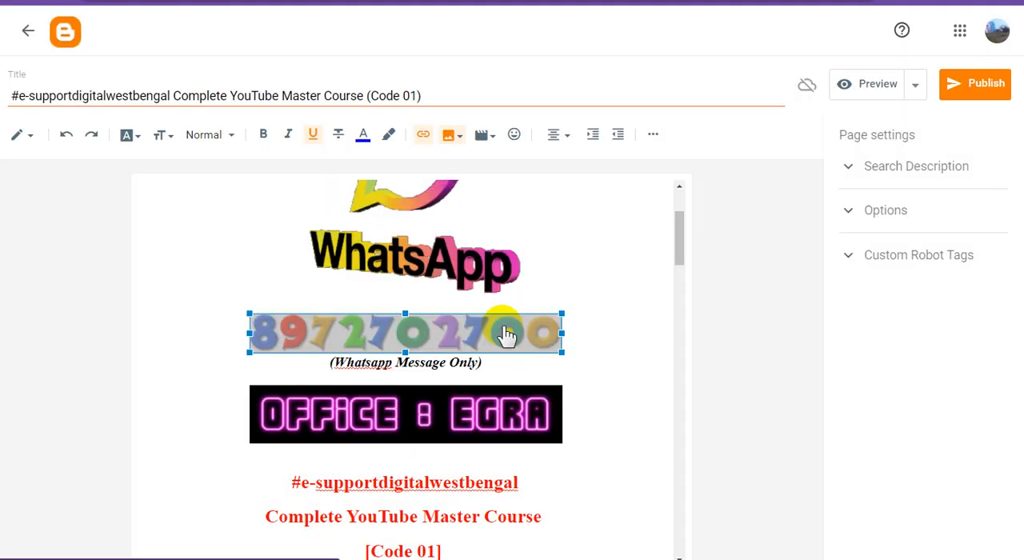
Replace the "OFFICE : EGRA" image's link with the copied e-supportdigitalwestbengal blog address and make it open in a new window.
{"action": "scroll", "coordinate": [542, 305], "scroll_direction": "down", "scroll_amount": 2}
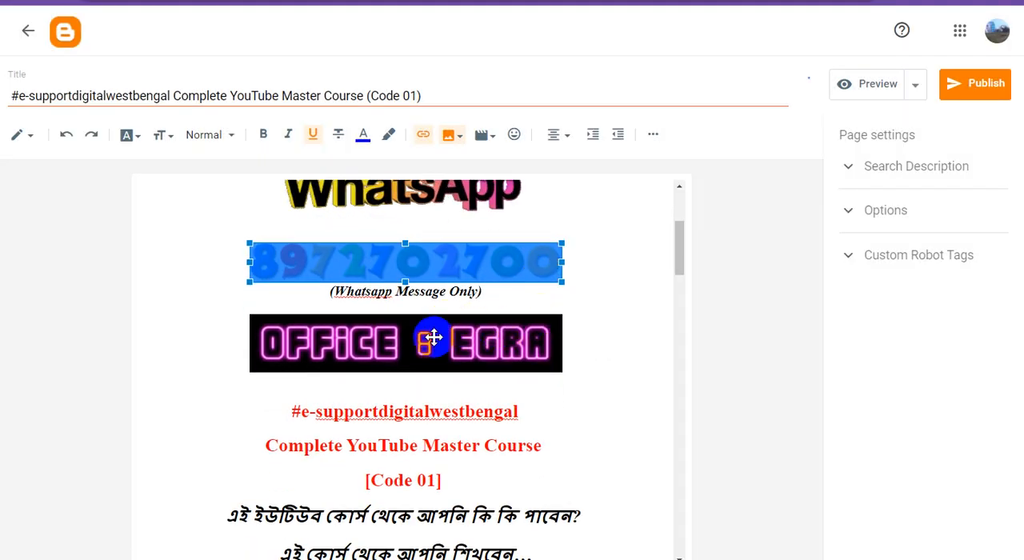
{"action": "left_click", "coordinate": [433, 336]}
{"action": "left_click", "coordinate": [423, 138]}
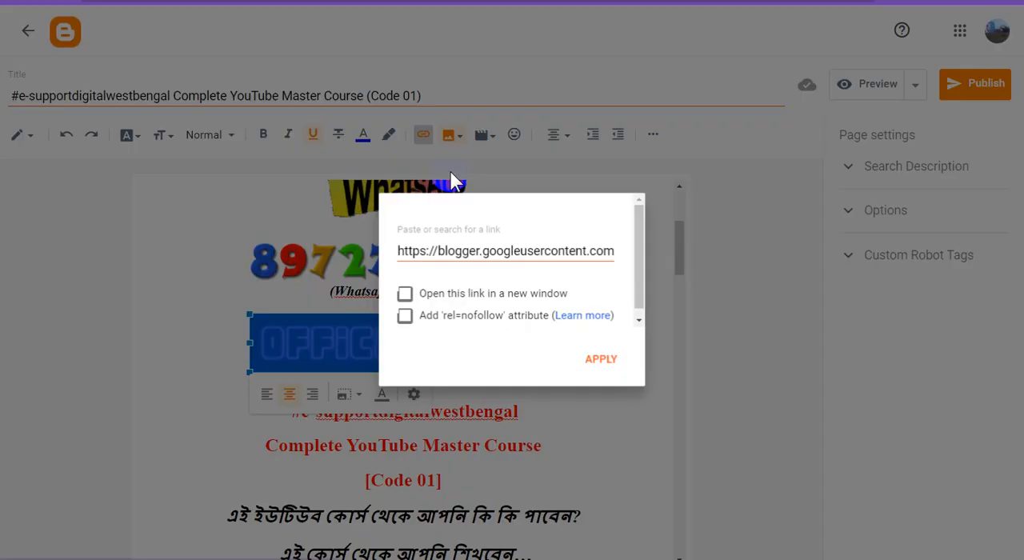
{"action": "triple_click", "coordinate": [502, 248]}
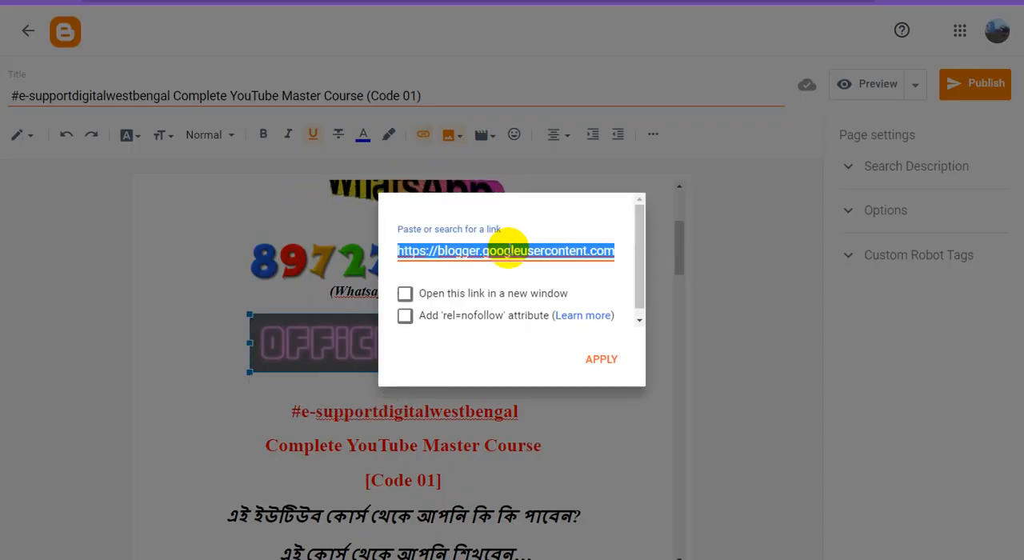
{"action": "key", "text": "ctrl+v"}
{"action": "left_click", "coordinate": [406, 293]}
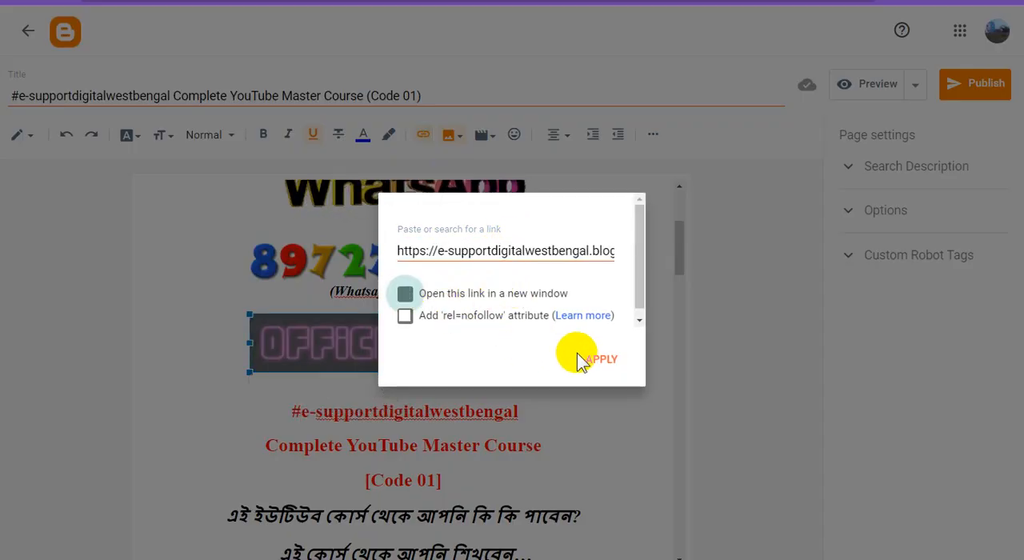
{"action": "left_click", "coordinate": [594, 362]}
Replace the large YouTube video marketing guide image's link with the copied e-supportdigitalwestbengal blog address, keeping it set to open in a new window.
{"action": "scroll", "coordinate": [549, 320], "scroll_direction": "down", "scroll_amount": 5}
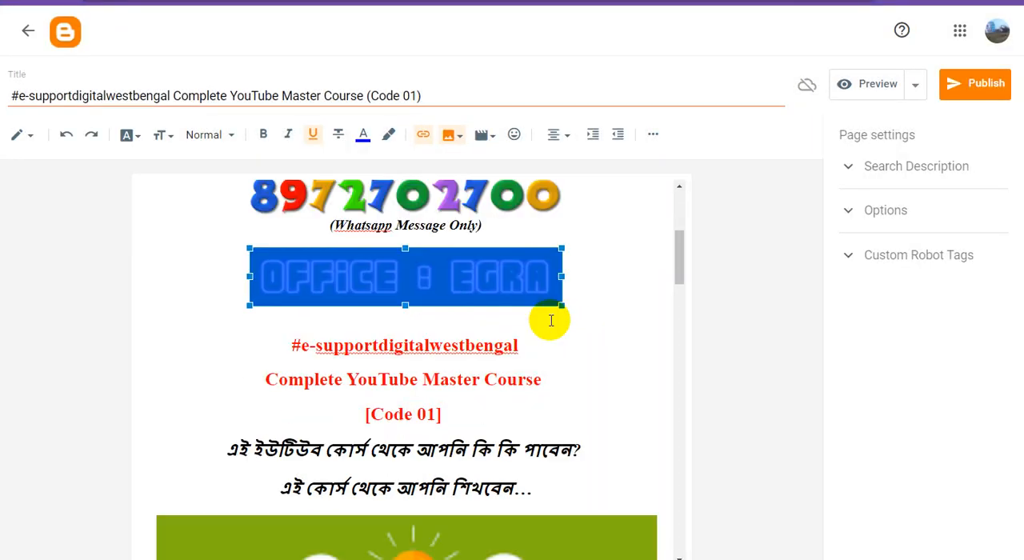
{"action": "scroll", "coordinate": [549, 320], "scroll_direction": "down", "scroll_amount": 1}
{"action": "left_click", "coordinate": [448, 299]}
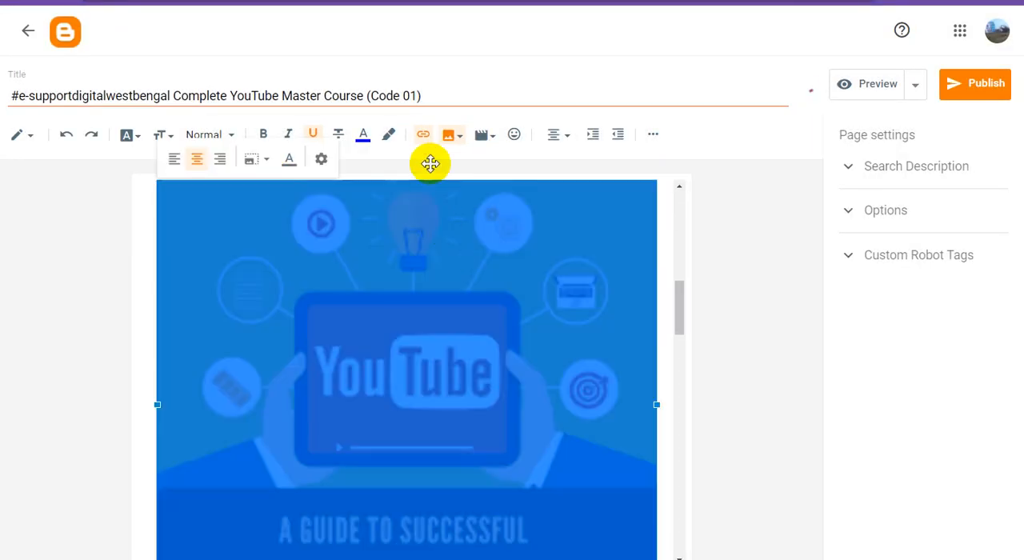
{"action": "left_click", "coordinate": [424, 137]}
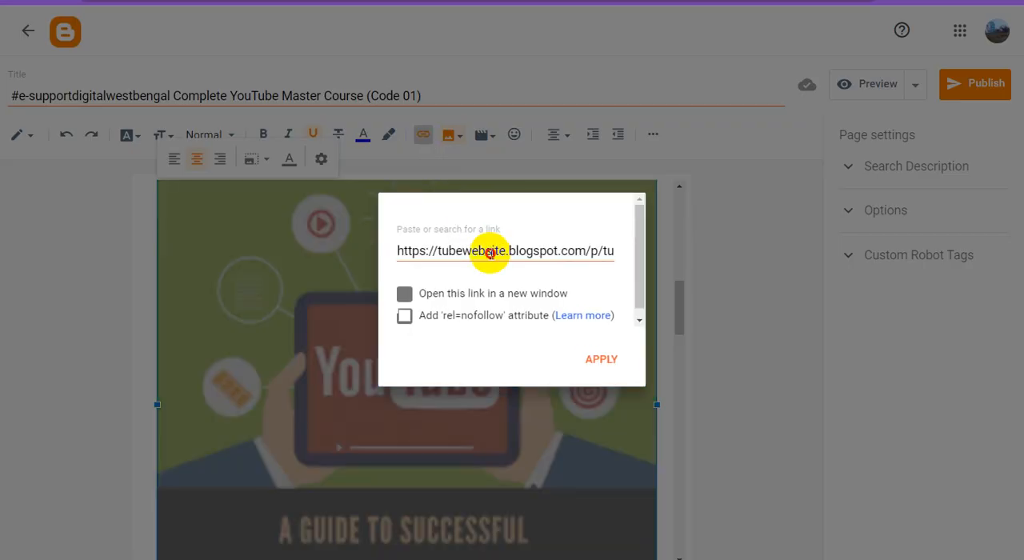
{"action": "triple_click", "coordinate": [472, 251]}
{"action": "type", "text": "https://e-supportdigitalwestbengal.blogspot.com/"}
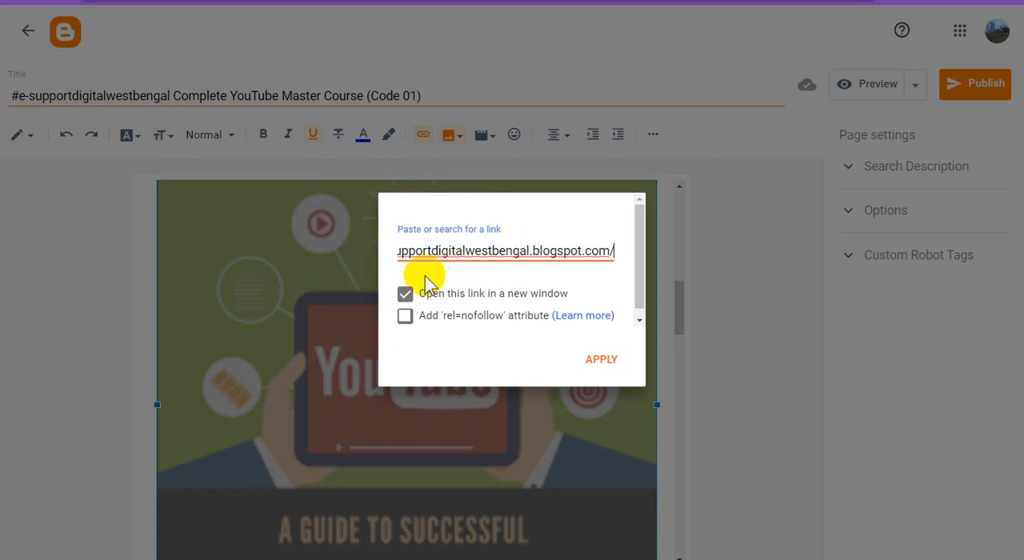
{"action": "left_click", "coordinate": [405, 294]}
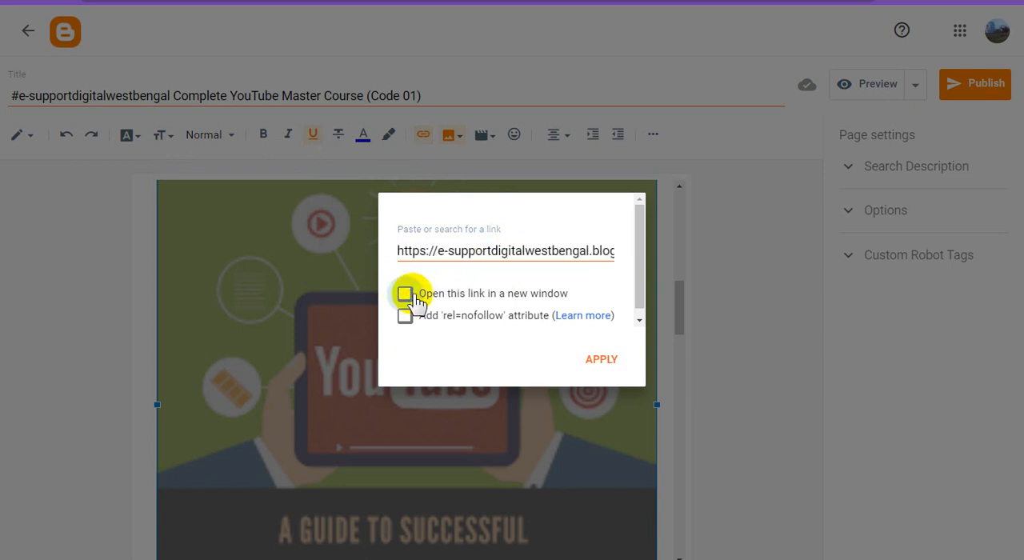
{"action": "left_click", "coordinate": [406, 294]}
{"action": "left_click", "coordinate": [599, 358]}
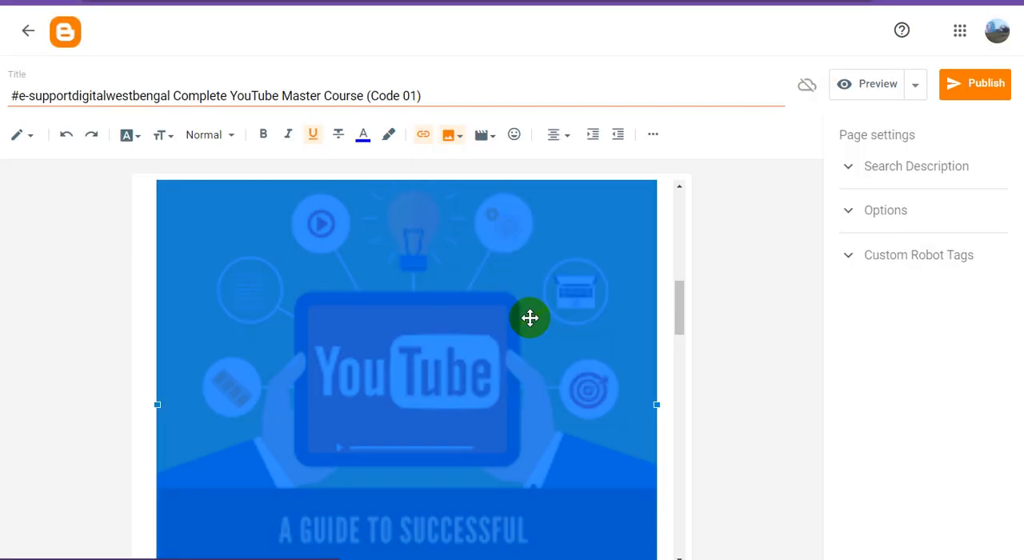
Replace the "YouTube Creator Course" image's link with the copied e-supportdigitalwestbengal blog address, keeping it set to open in a new window.
{"action": "scroll", "coordinate": [537, 314], "scroll_direction": "down", "scroll_amount": 3}
{"action": "scroll", "coordinate": [543, 311], "scroll_direction": "down", "scroll_amount": 10}
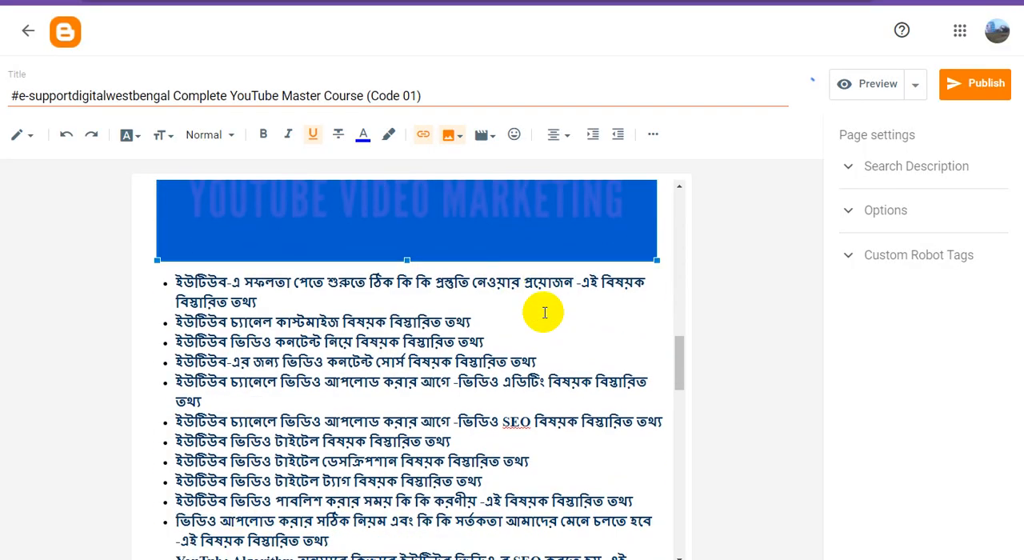
{"action": "scroll", "coordinate": [543, 312], "scroll_direction": "down", "scroll_amount": 1}
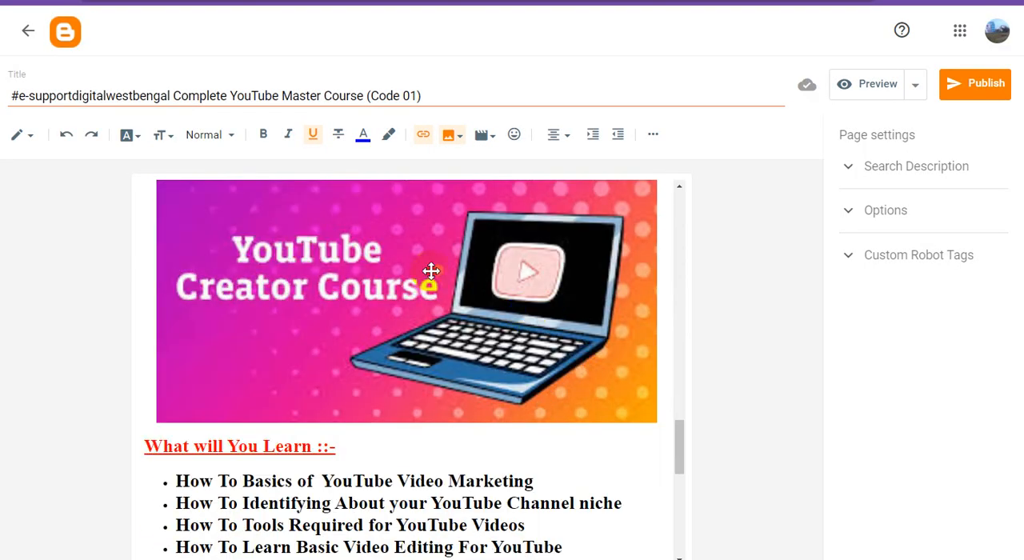
{"action": "left_click", "coordinate": [430, 271]}
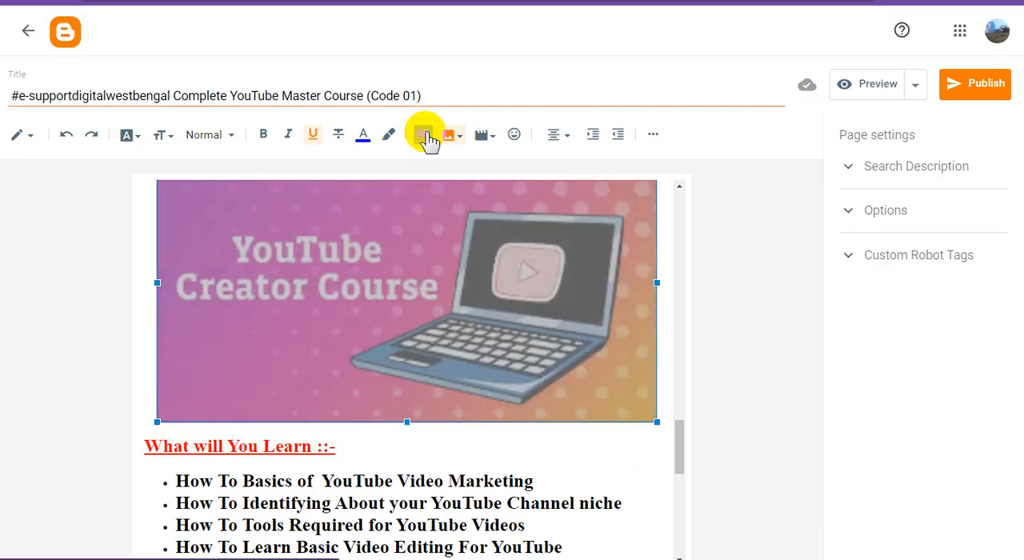
{"action": "left_click", "coordinate": [423, 134]}
{"action": "double_click", "coordinate": [501, 250]}
{"action": "key", "text": "ctrl+a"}
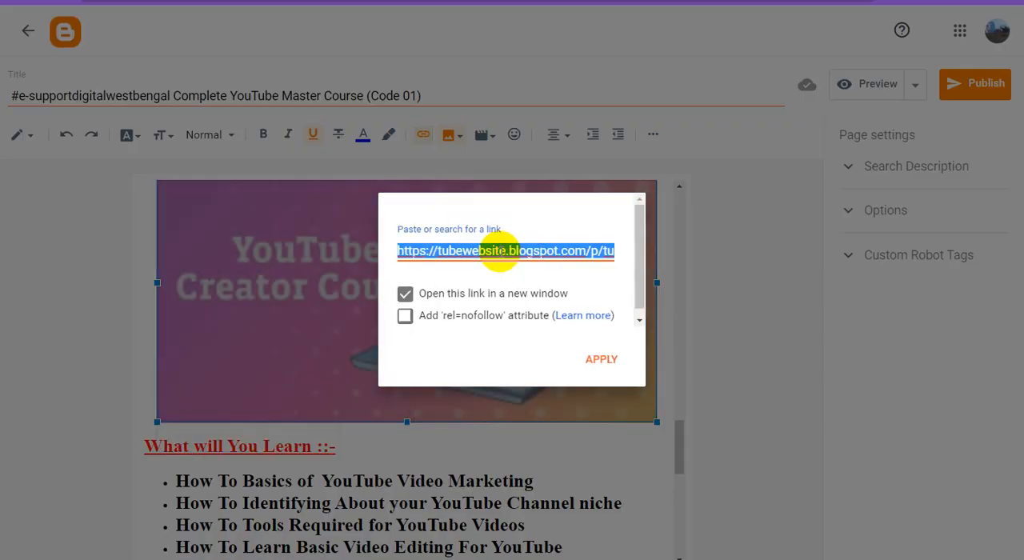
{"action": "type", "text": "https://e-supportdigitalwestbengal.blogspot.com/"}
{"action": "left_click", "coordinate": [405, 295]}
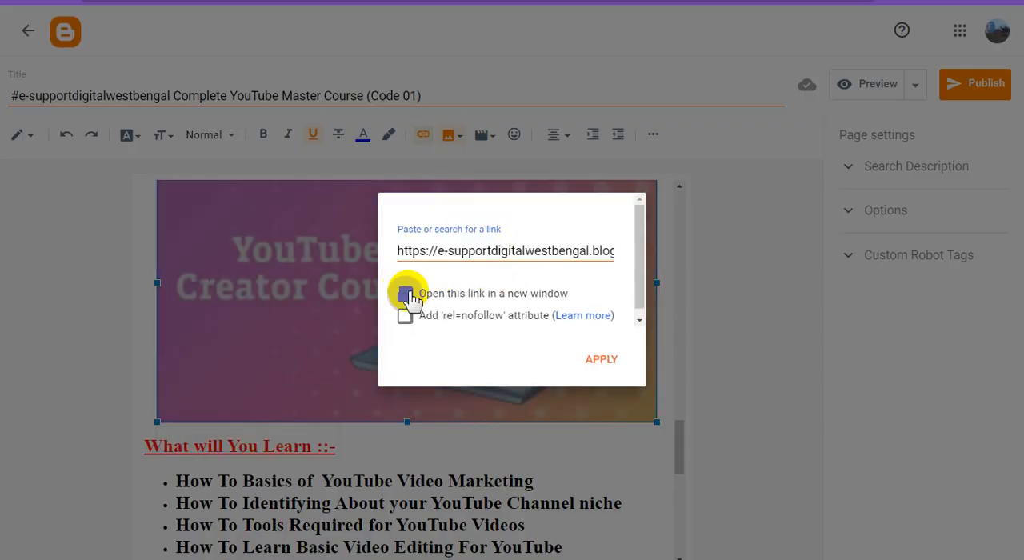
{"action": "left_click", "coordinate": [613, 362]}
Replace the link of the "YouTube Marketing" image above "Extra Support For Student" with the copied e-supportdigitalwestbengal blog address.
{"action": "scroll", "coordinate": [531, 331], "scroll_direction": "down", "scroll_amount": 6}
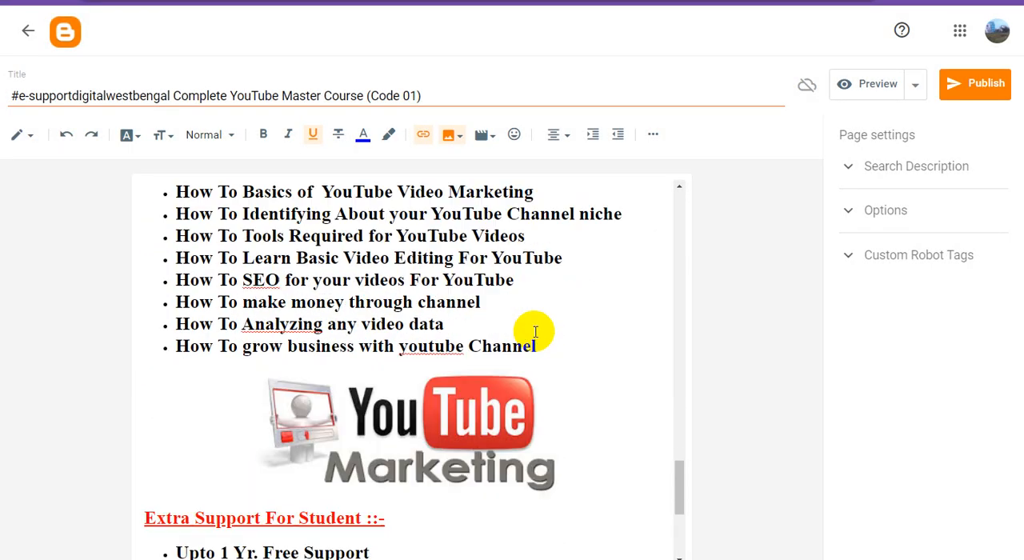
{"action": "left_click", "coordinate": [450, 239]}
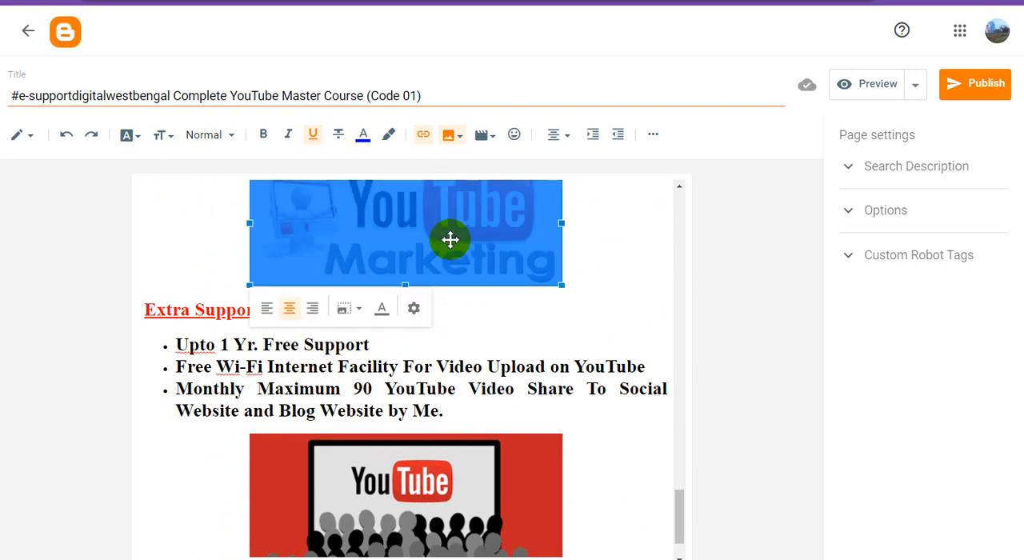
{"action": "left_click", "coordinate": [423, 138]}
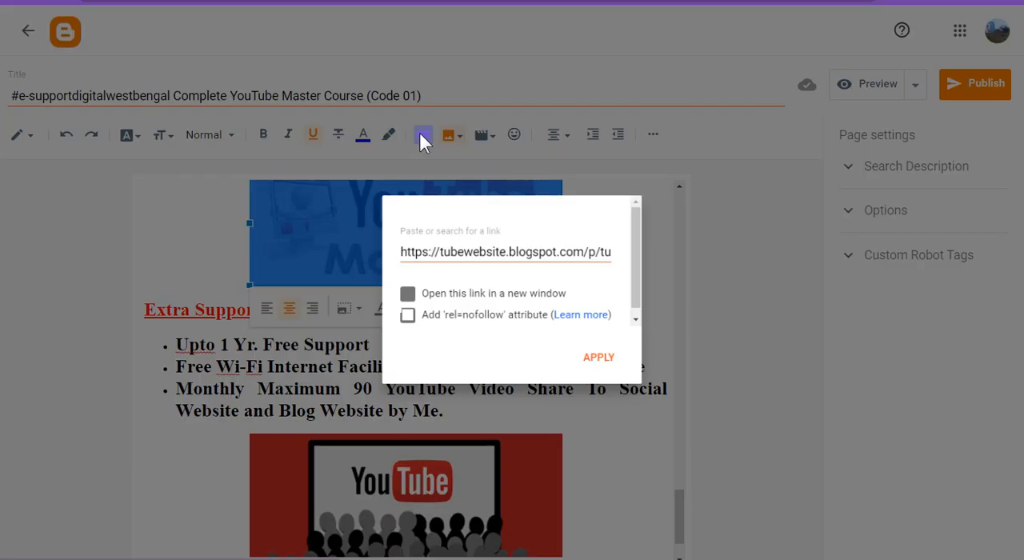
{"action": "triple_click", "coordinate": [484, 250]}
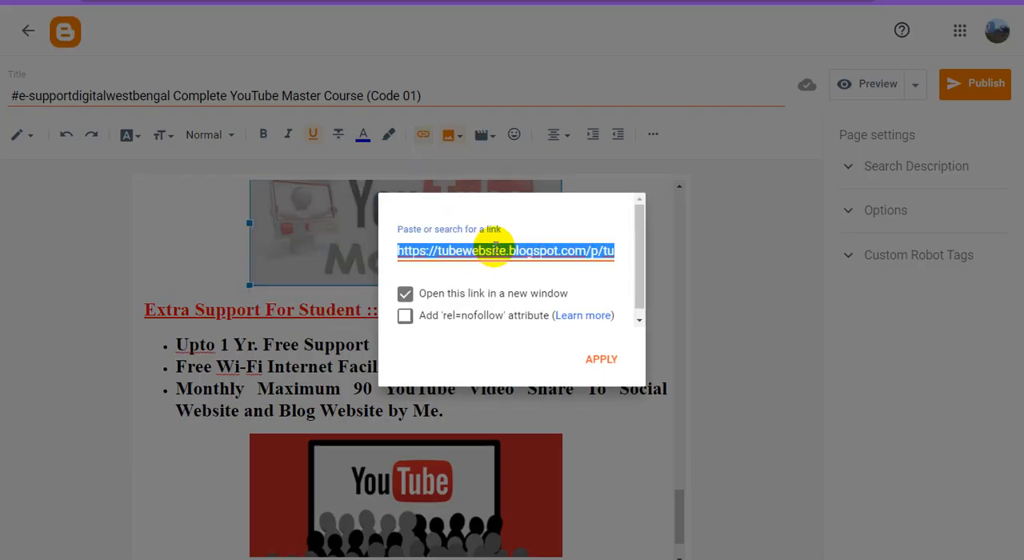
{"action": "key", "text": "ctrl+v"}
{"action": "left_click", "coordinate": [405, 295]}
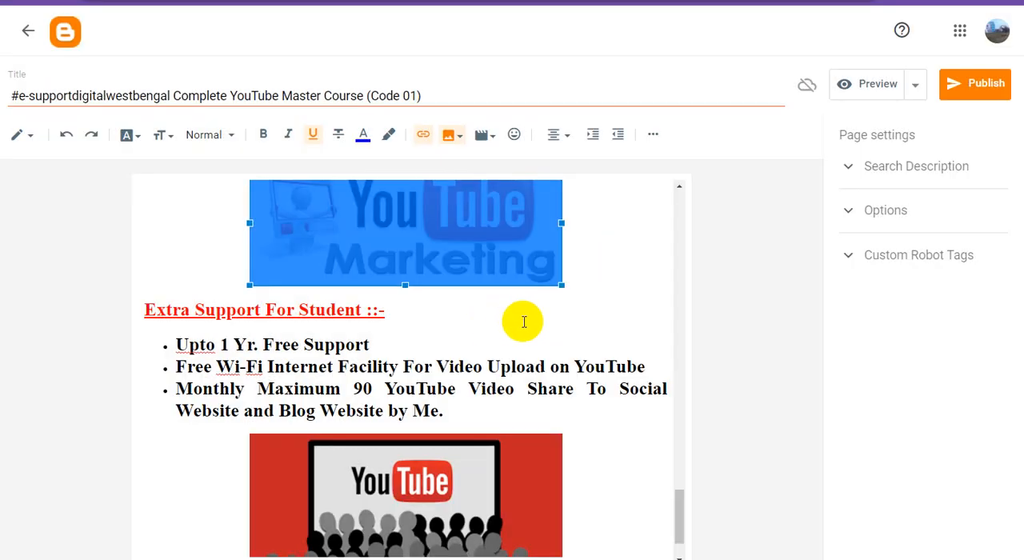
Replace the link of the YouTube audience image above "PAYMENT GATEWAY" with the copied blog address, keeping it set to open in a new window.
{"action": "scroll", "coordinate": [524, 322], "scroll_direction": "down", "scroll_amount": 1}
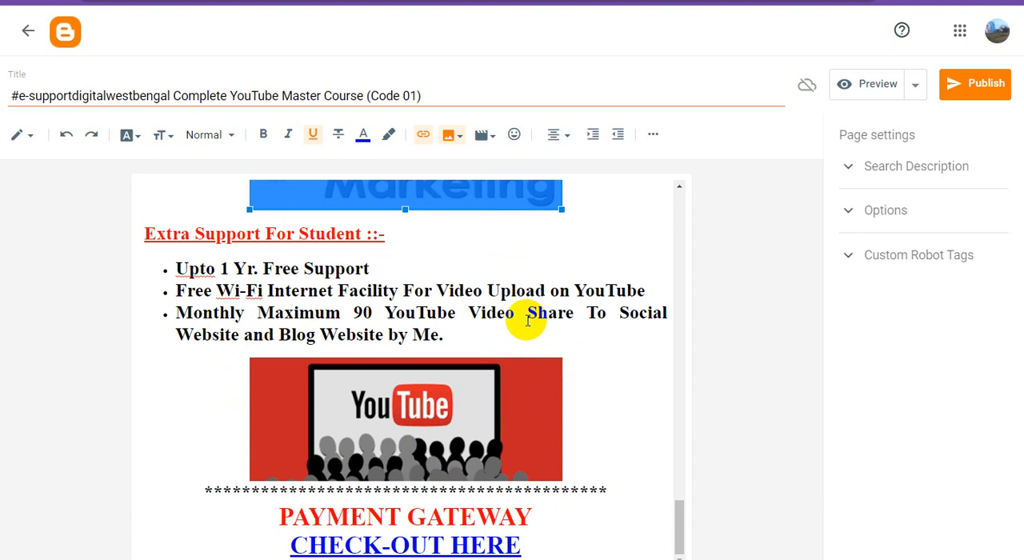
{"action": "left_click", "coordinate": [440, 375]}
{"action": "left_click", "coordinate": [423, 135]}
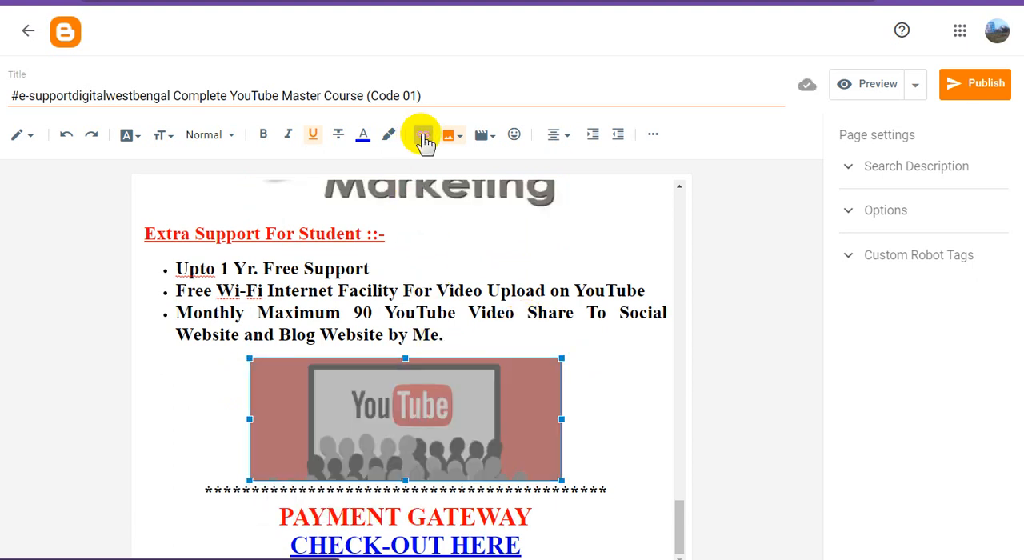
{"action": "left_click", "coordinate": [496, 251]}
{"action": "key", "text": "ctrl+a"}
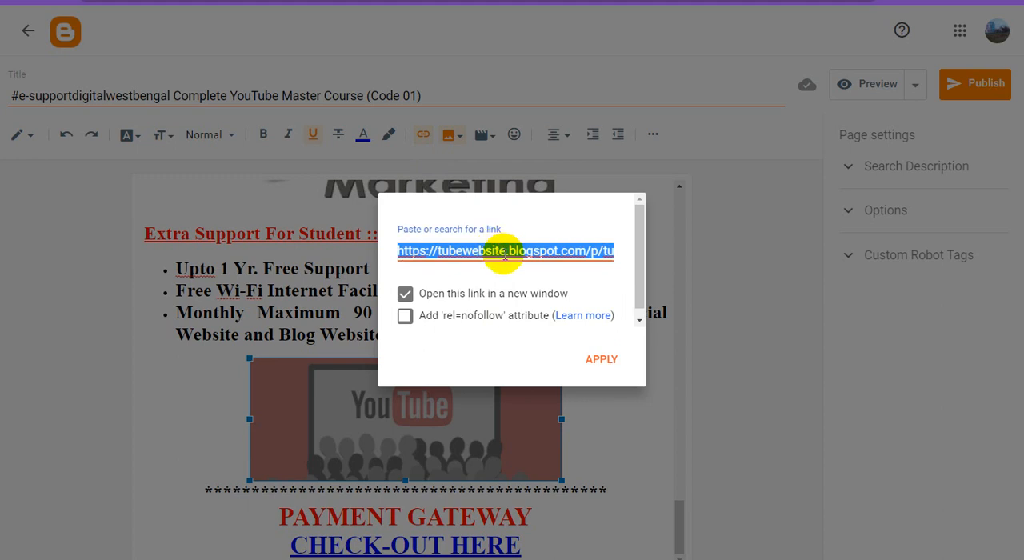
{"action": "key", "text": "ctrl+v"}
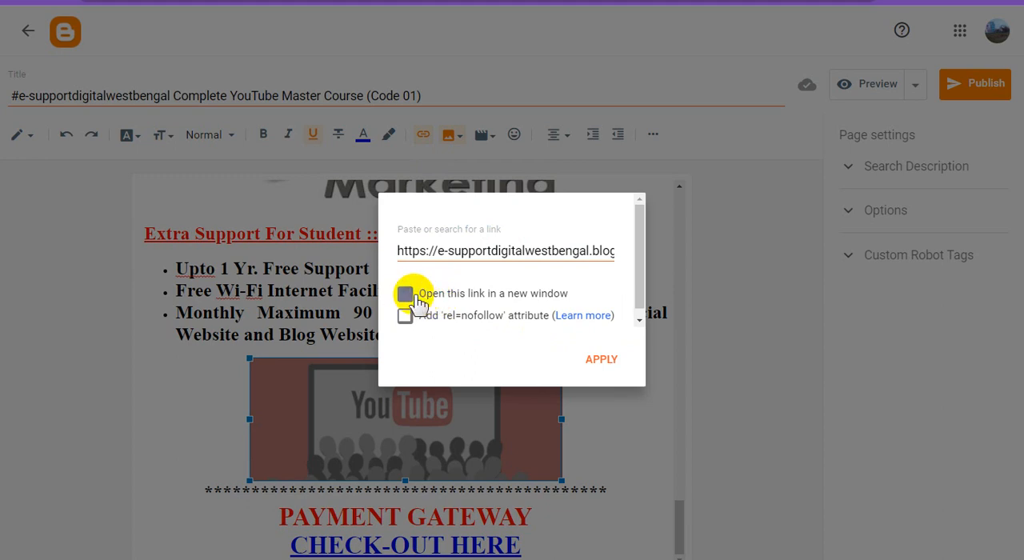
{"action": "left_click", "coordinate": [595, 359]}
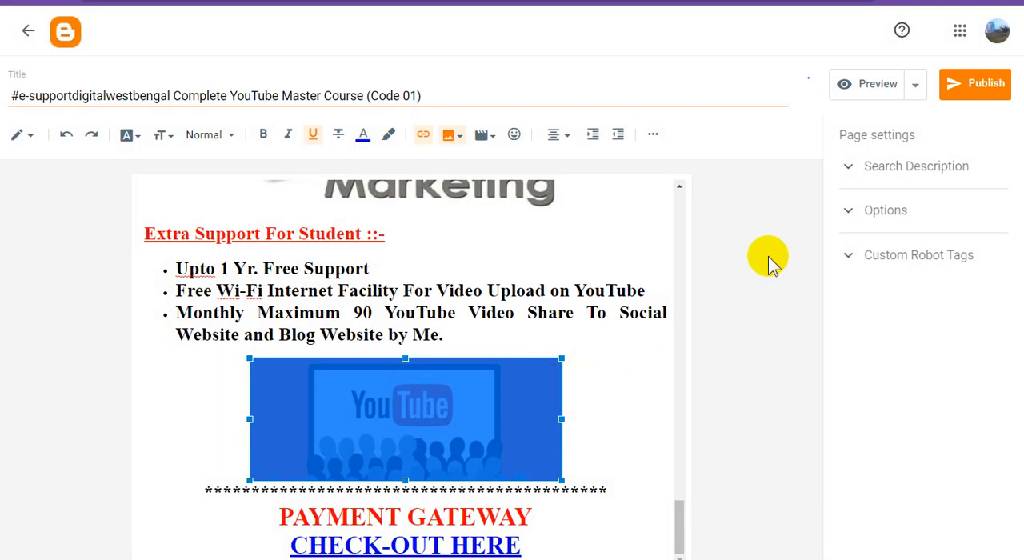
Copy "#e-supportdigitalwestbengal Complete YouTube Master Course" from the title into the page's search description and publish the page.
{"action": "left_click_drag", "start_coordinate": [363, 97], "coordinate": [4, 94]}
{"action": "key", "text": "ctrl+c"}
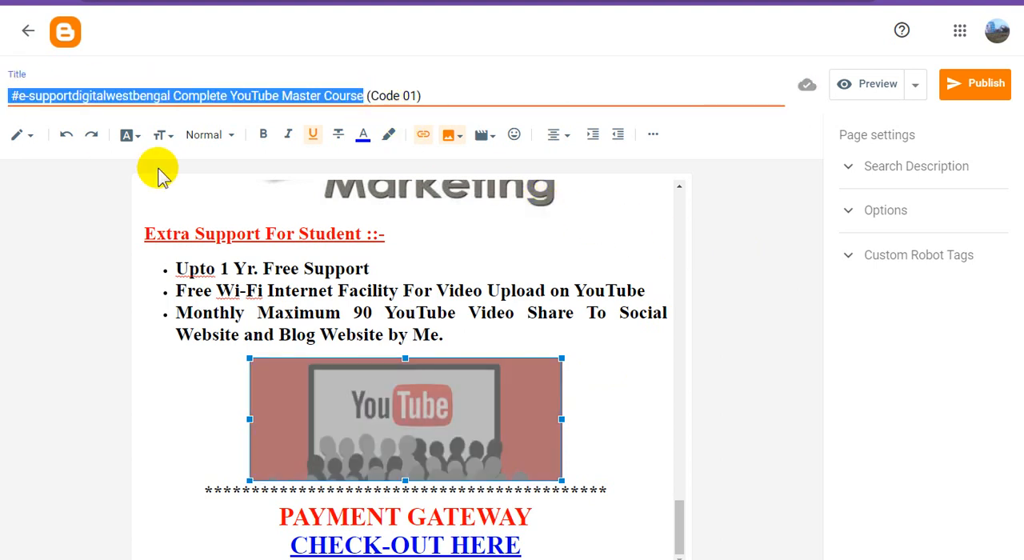
{"action": "left_click", "coordinate": [924, 172]}
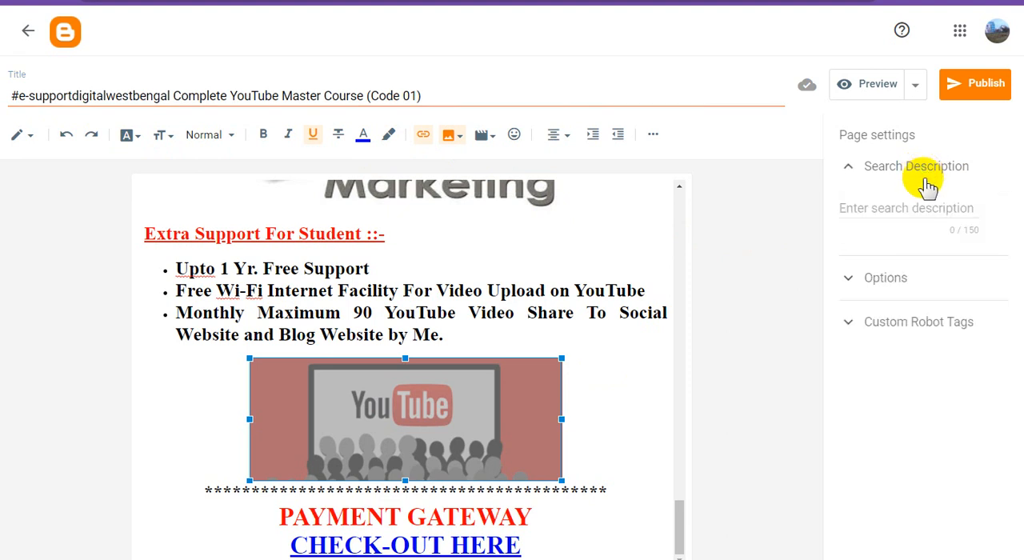
{"action": "key", "text": "ctrl+v"}
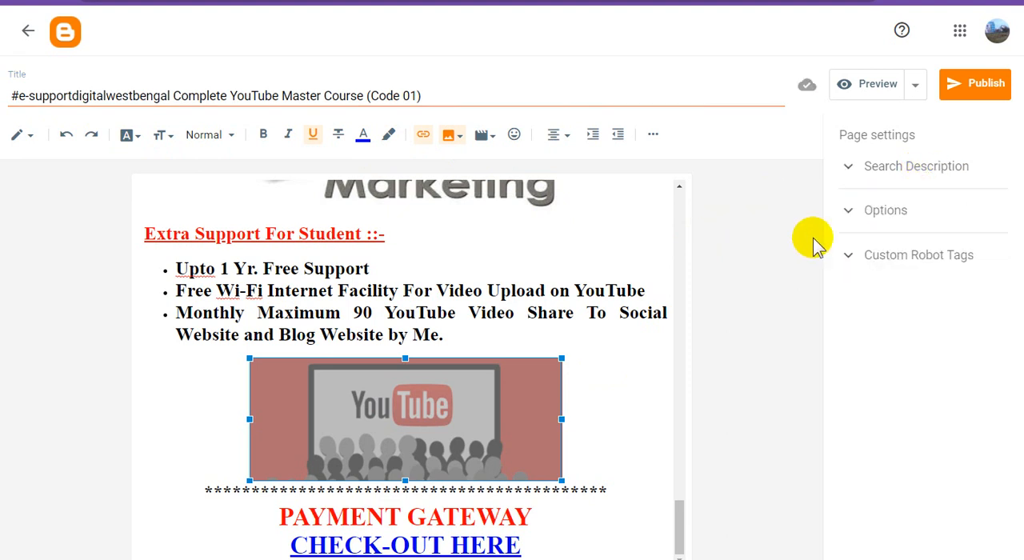
{"action": "left_click", "coordinate": [979, 92]}
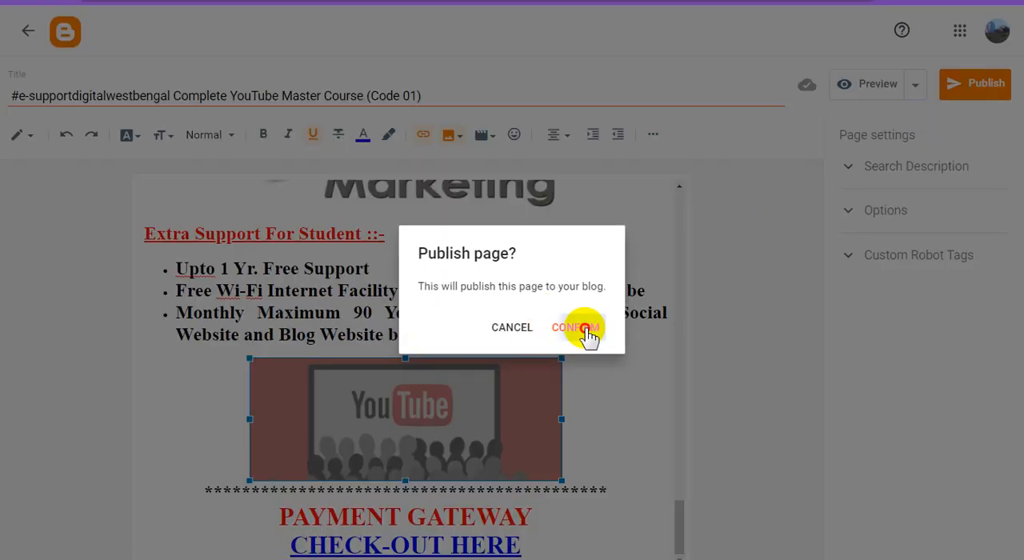
{"action": "left_click", "coordinate": [592, 329]}
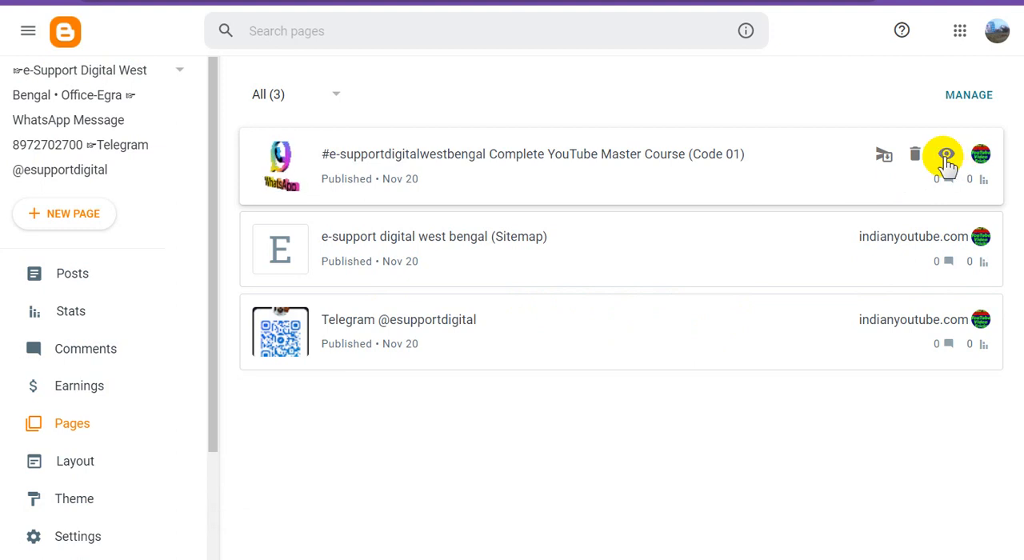
{"action": "right_click", "coordinate": [946, 160]}
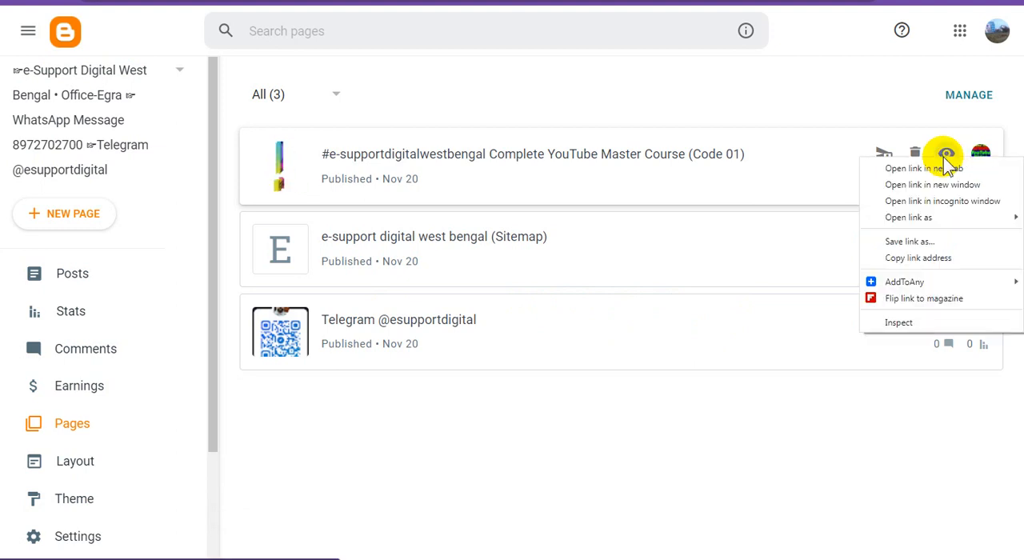
{"action": "left_click", "coordinate": [935, 259]}
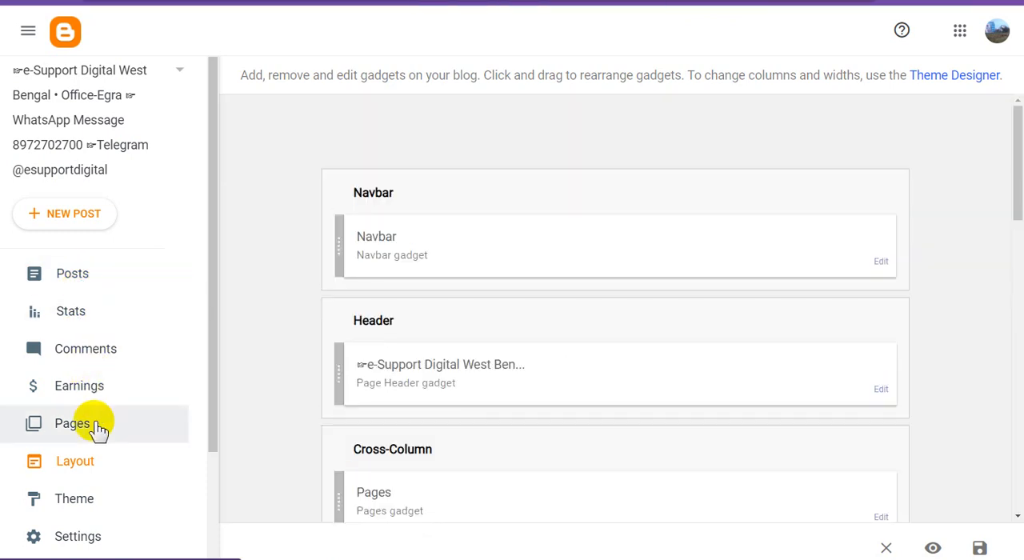
{"action": "left_click", "coordinate": [96, 427]}
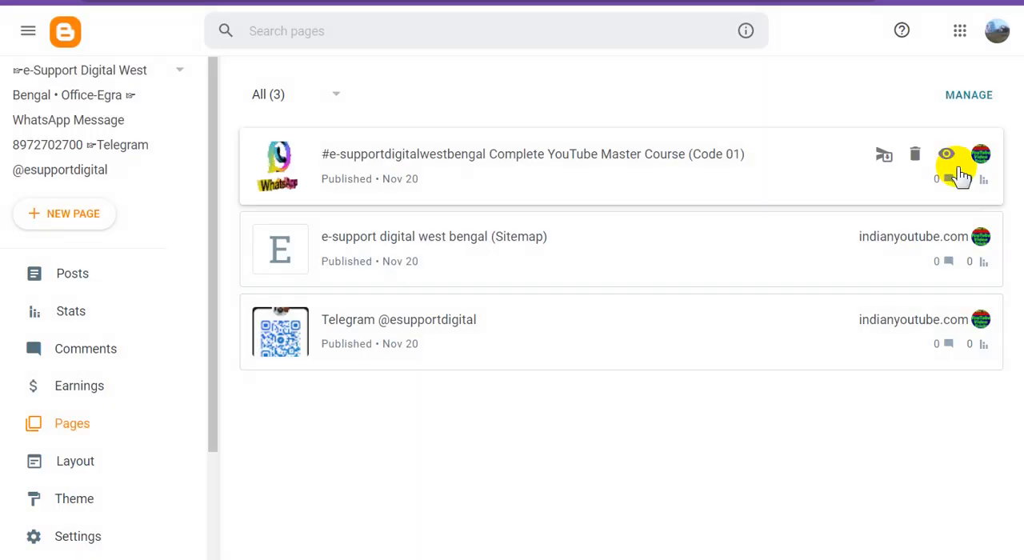
View the published Complete YouTube Master Course page and check its images, course list, student support section and payment gateway link.
{"action": "left_click", "coordinate": [945, 155]}
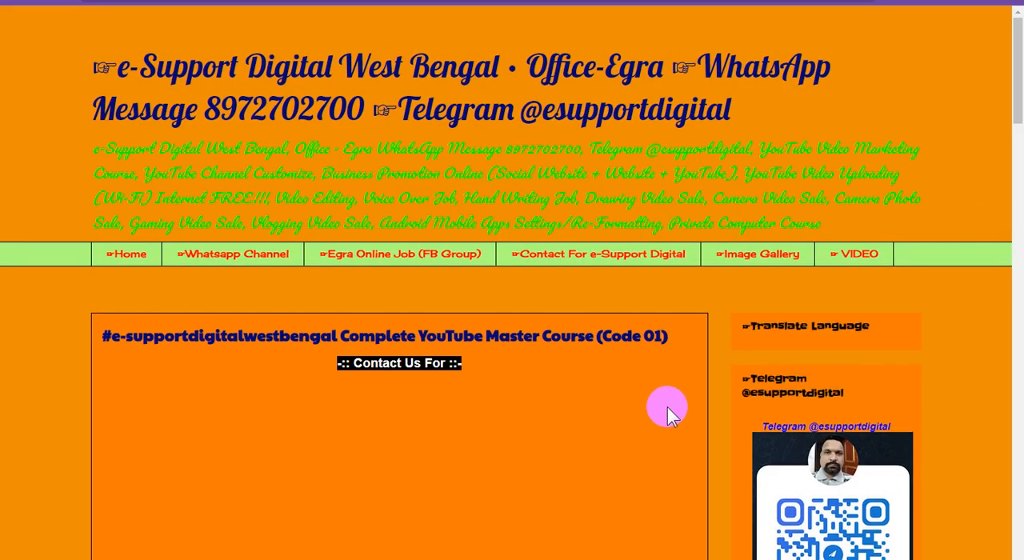
{"action": "scroll", "coordinate": [670, 411], "scroll_direction": "down", "scroll_amount": 1}
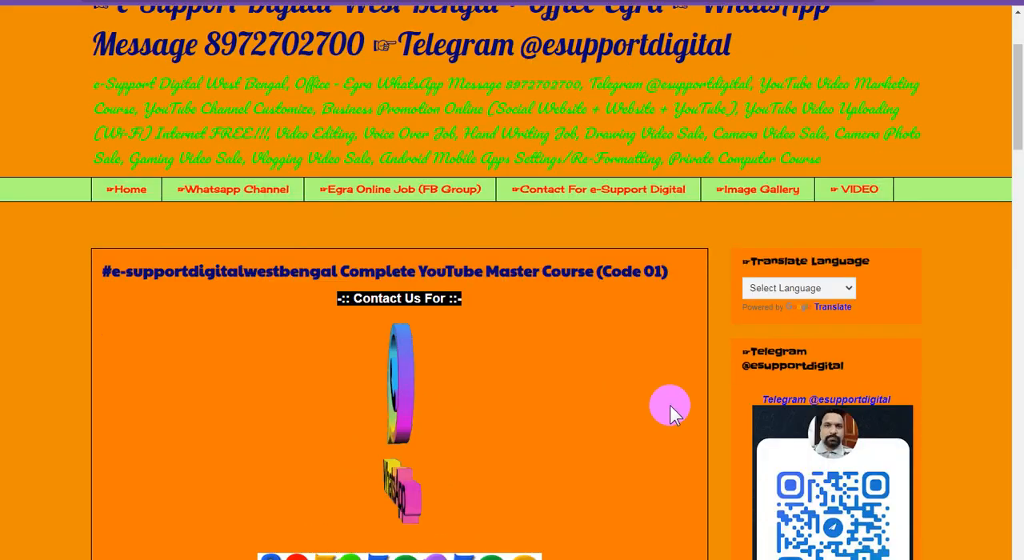
{"action": "scroll", "coordinate": [670, 404], "scroll_direction": "down", "scroll_amount": 3}
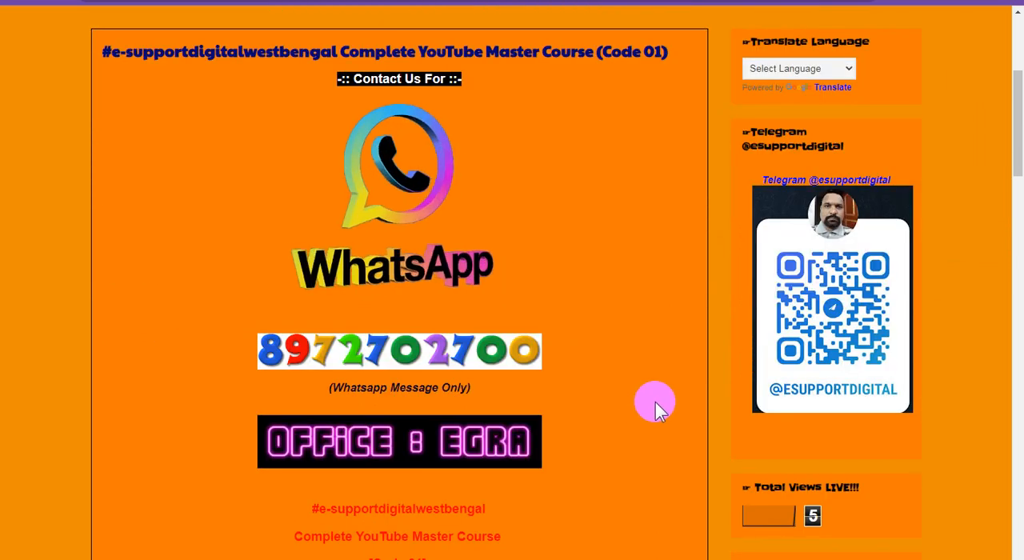
{"action": "scroll", "coordinate": [654, 410], "scroll_direction": "down", "scroll_amount": 2}
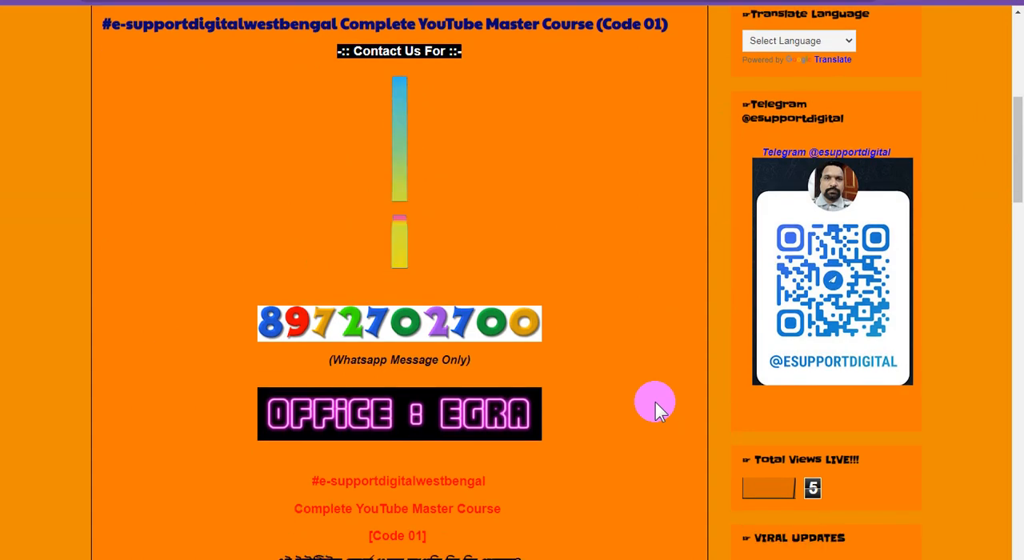
{"action": "scroll", "coordinate": [654, 409], "scroll_direction": "down", "scroll_amount": 2}
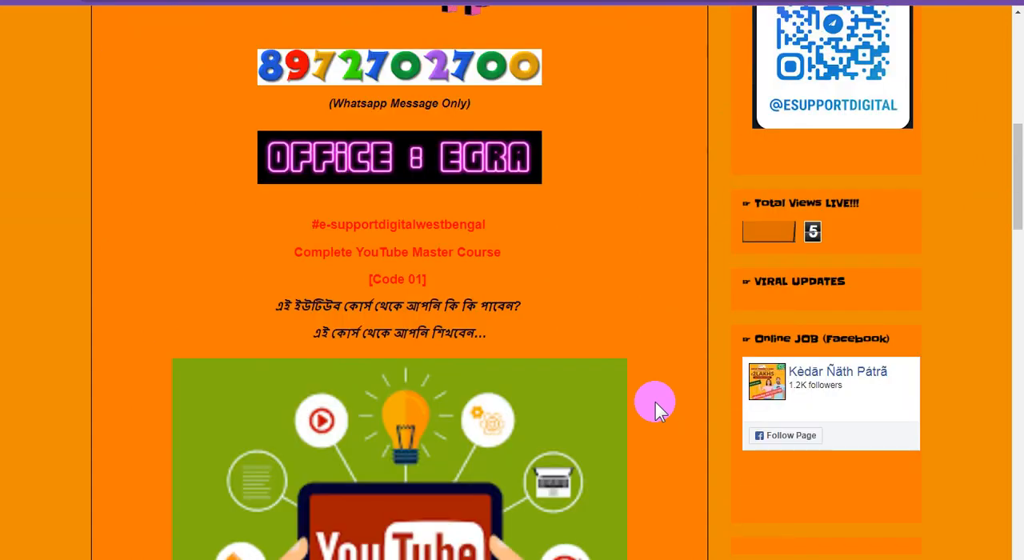
{"action": "scroll", "coordinate": [655, 409], "scroll_direction": "down", "scroll_amount": 3}
{"action": "scroll", "coordinate": [654, 410], "scroll_direction": "down", "scroll_amount": 10}
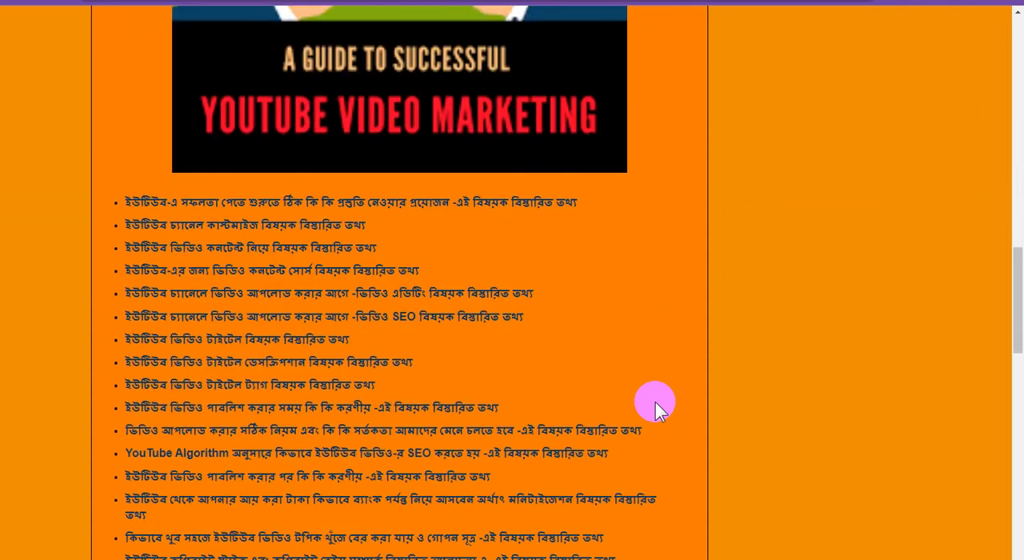
{"action": "scroll", "coordinate": [654, 410], "scroll_direction": "down", "scroll_amount": 10}
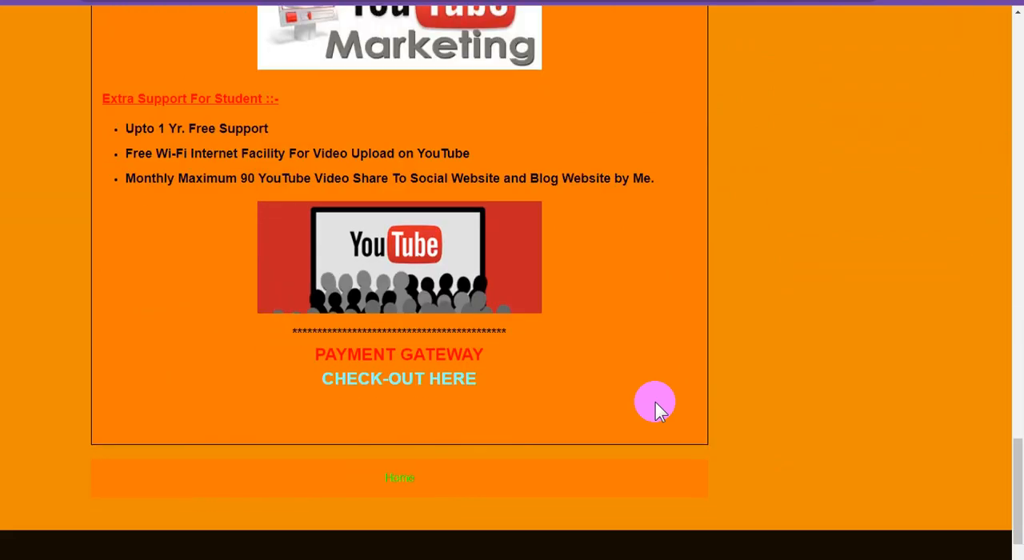
{"action": "scroll", "coordinate": [654, 409], "scroll_direction": "up", "scroll_amount": 12}
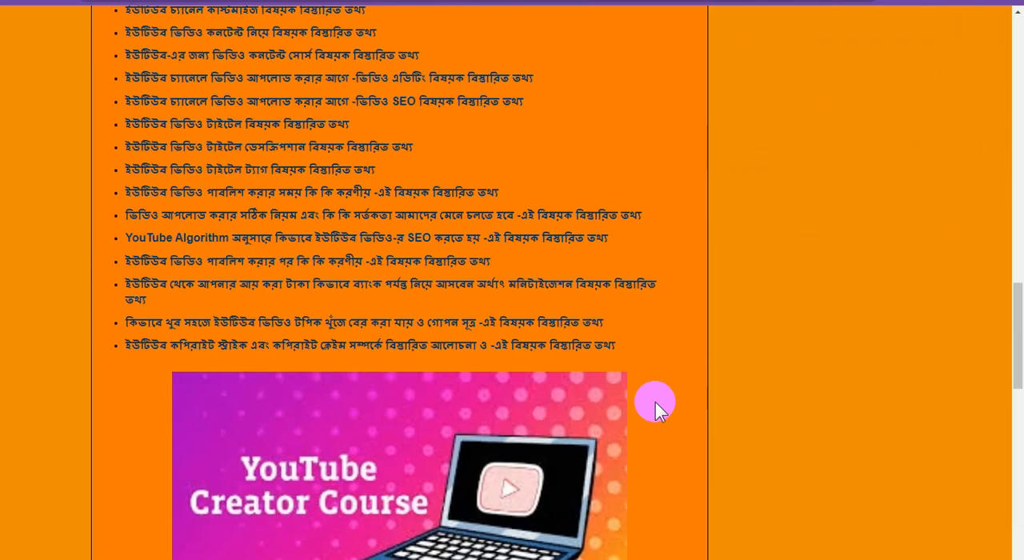
{"action": "scroll", "coordinate": [654, 409], "scroll_direction": "up", "scroll_amount": 8}
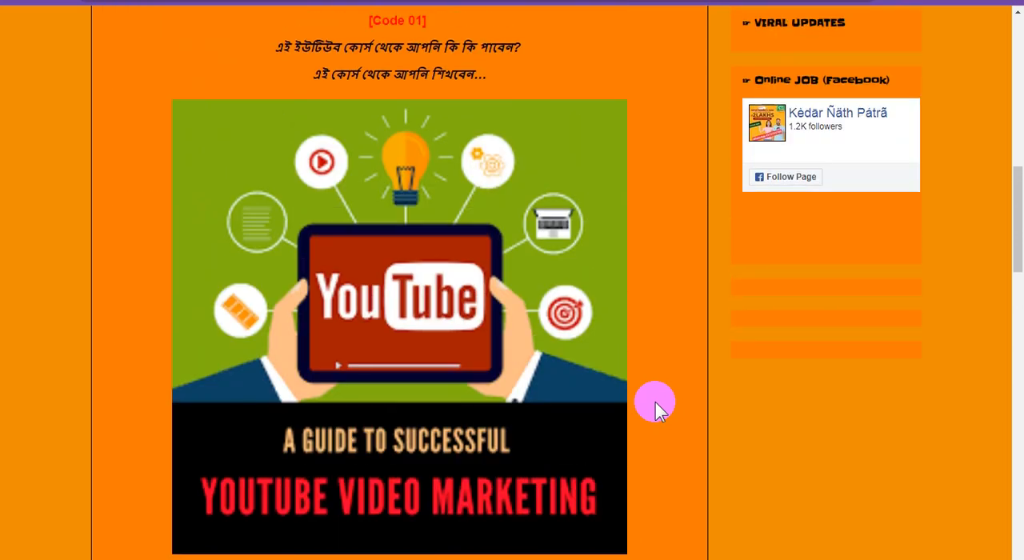
{"action": "scroll", "coordinate": [654, 409], "scroll_direction": "up", "scroll_amount": 5}
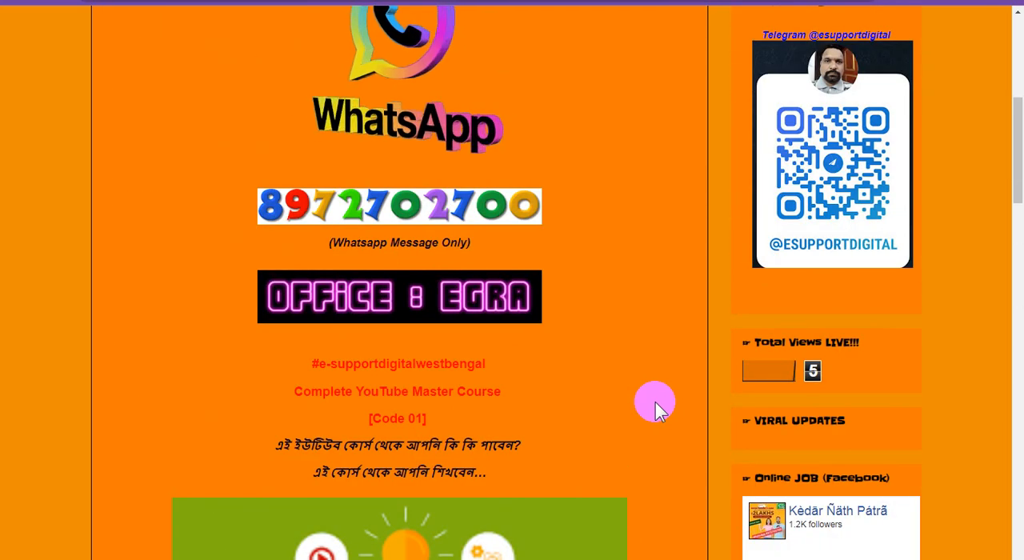
{"action": "scroll", "coordinate": [654, 410], "scroll_direction": "up", "scroll_amount": 5}
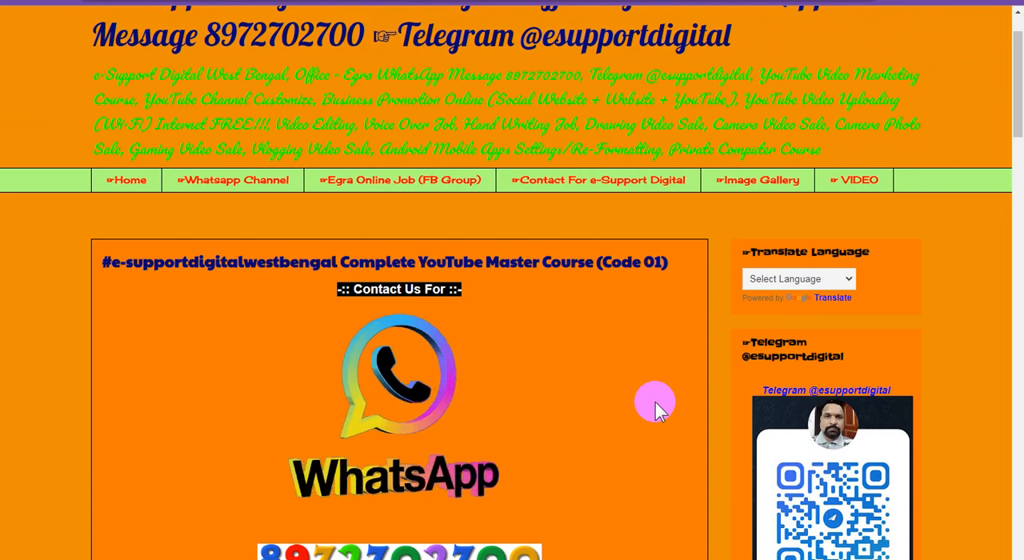
{"action": "scroll", "coordinate": [654, 410], "scroll_direction": "up", "scroll_amount": 1}
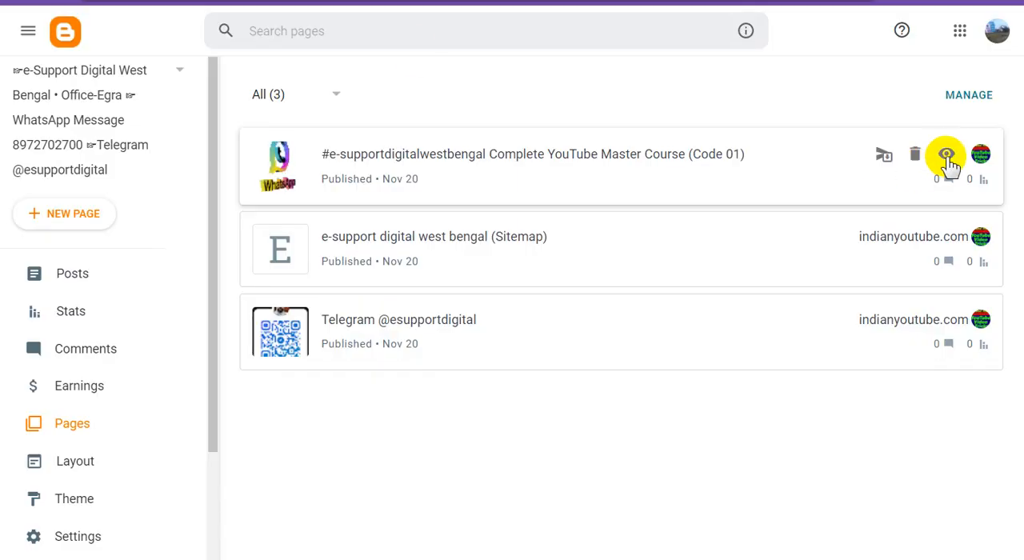
Copy the link address of the published Complete YouTube Master Course page and open the blog layout's Pages gadget for editing.
{"action": "right_click", "coordinate": [950, 163]}
{"action": "left_click", "coordinate": [921, 257]}
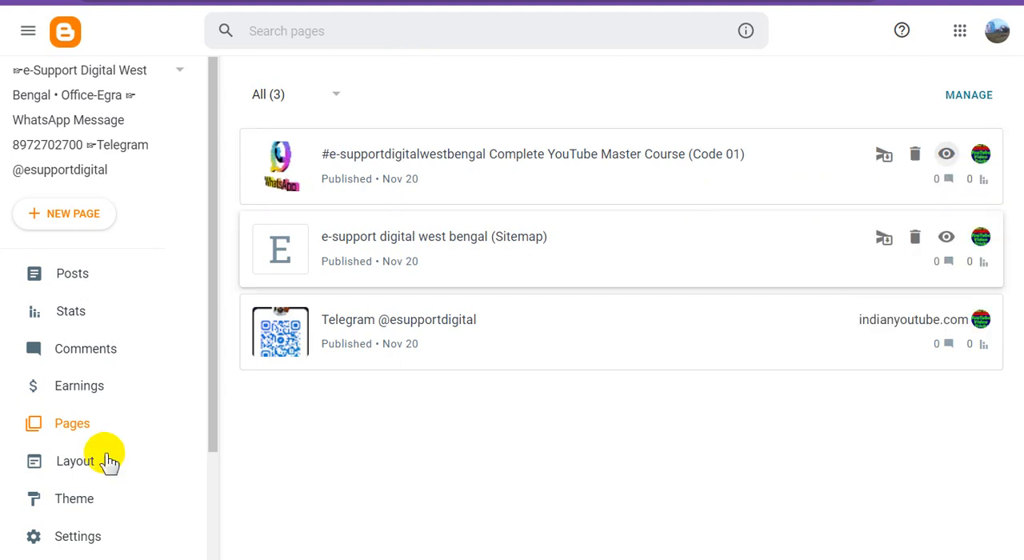
{"action": "left_click", "coordinate": [75, 463]}
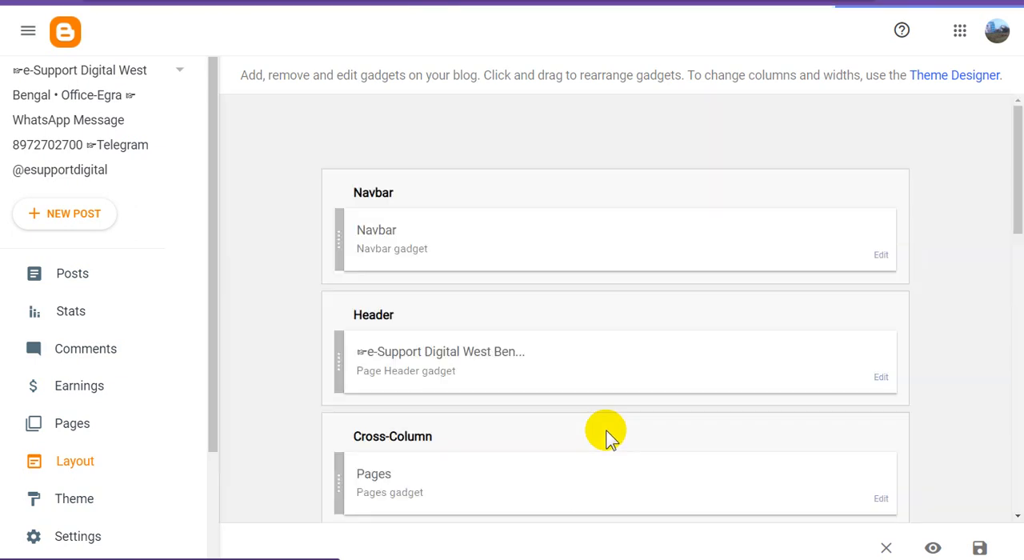
{"action": "scroll", "coordinate": [611, 436], "scroll_direction": "down", "scroll_amount": 3}
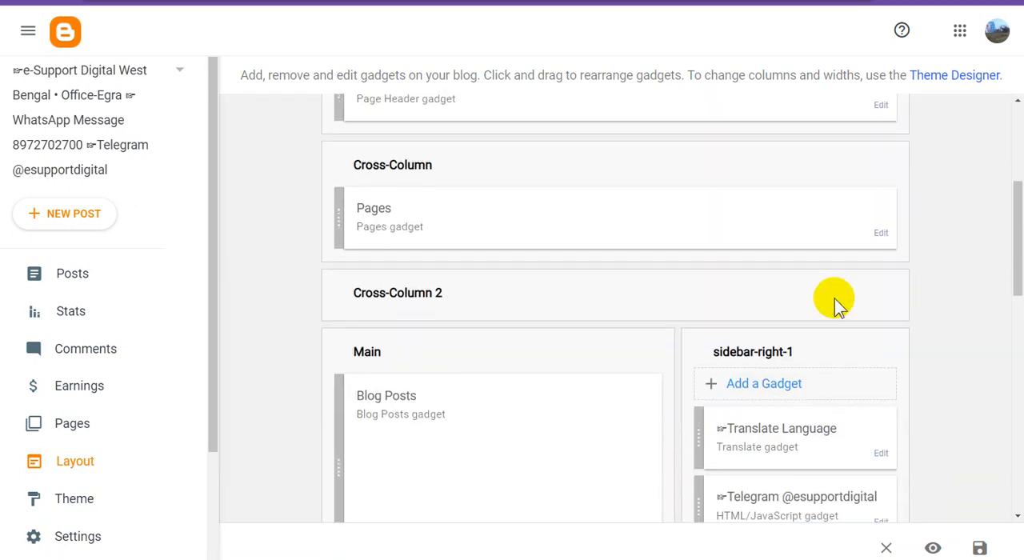
{"action": "left_click", "coordinate": [882, 236]}
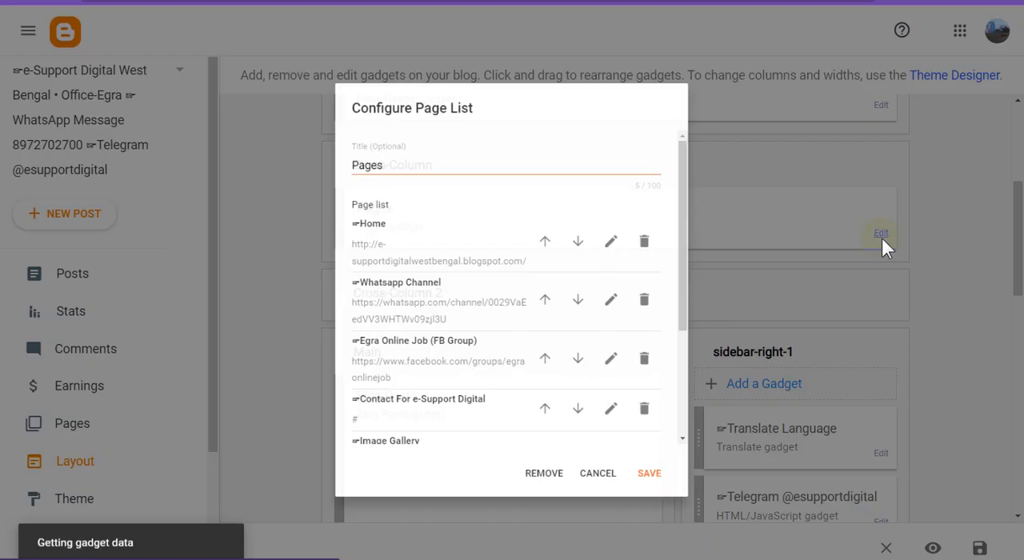
{"action": "scroll", "coordinate": [589, 406], "scroll_direction": "down", "scroll_amount": 3}
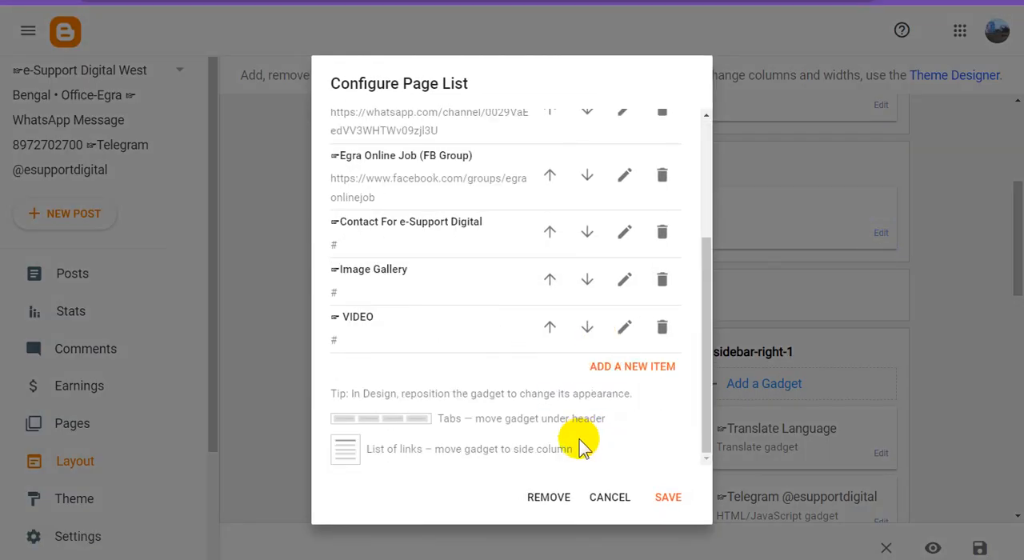
{"action": "left_click", "coordinate": [623, 233]}
{"action": "left_click", "coordinate": [401, 225]}
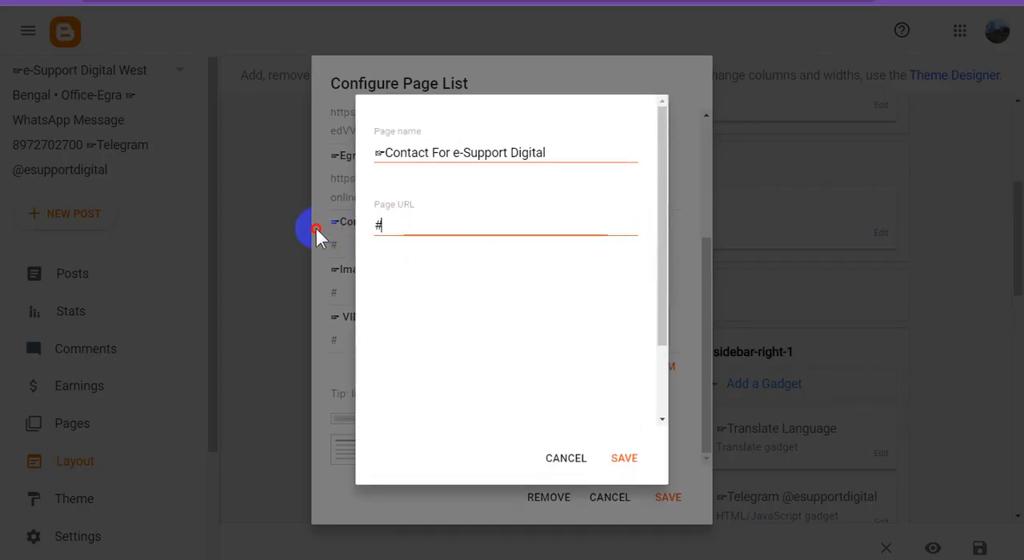
{"action": "key", "text": "ctrl+v"}
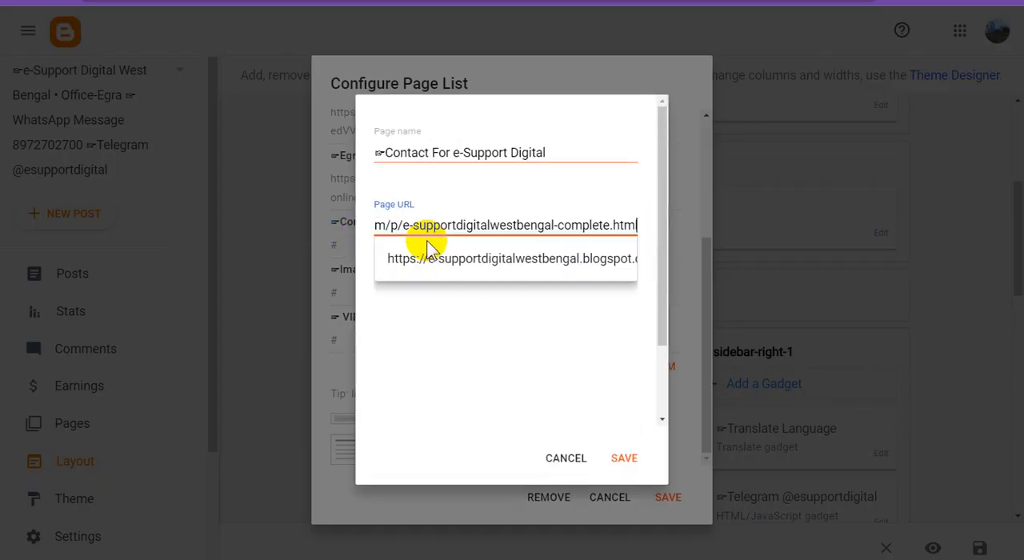
{"action": "left_click", "coordinate": [623, 458]}
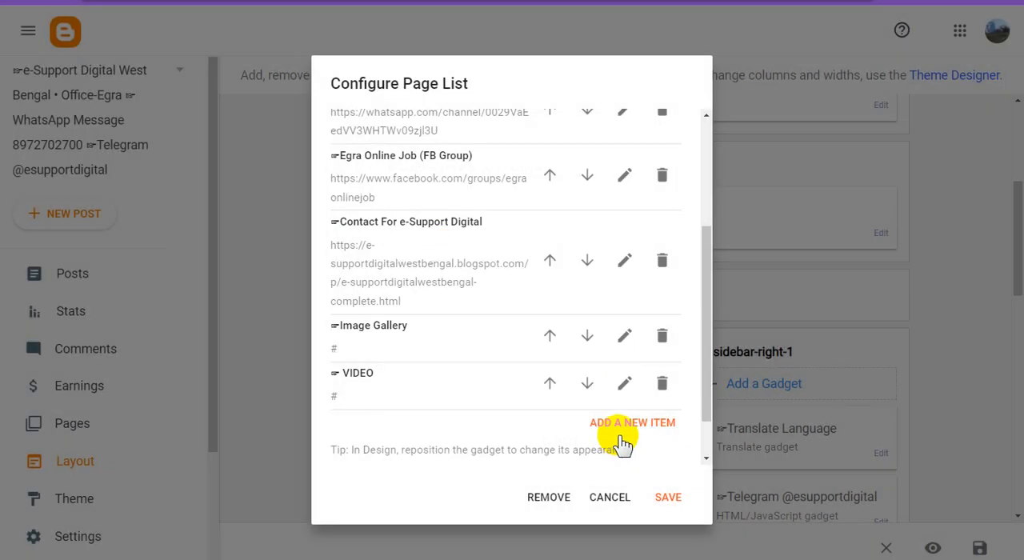
{"action": "left_click", "coordinate": [704, 473]}
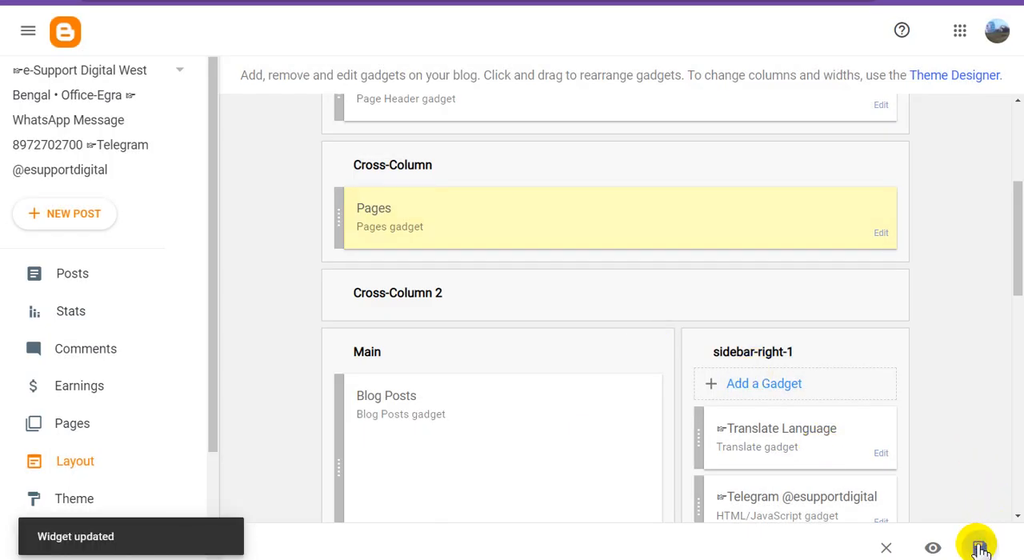
{"action": "left_click", "coordinate": [979, 547]}
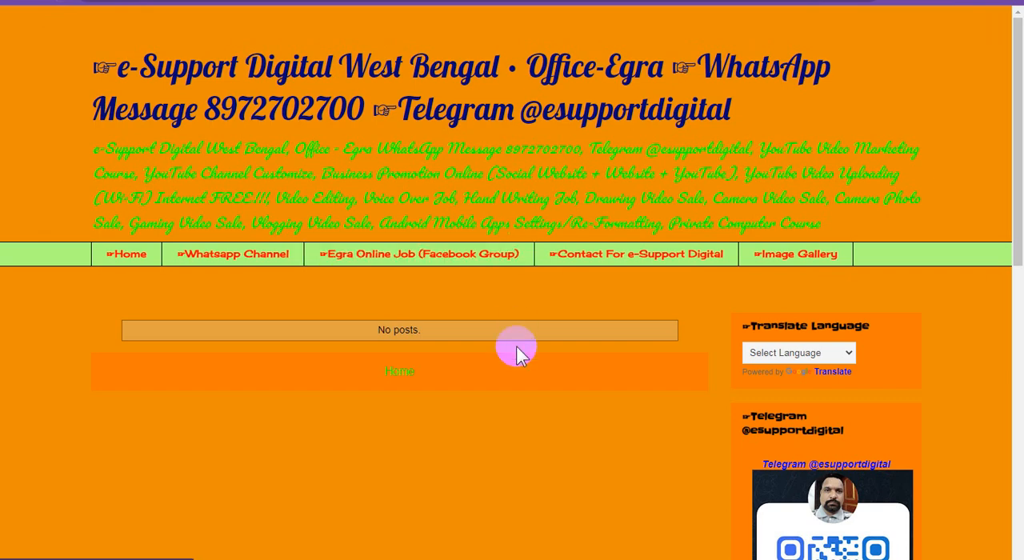
Reload the live blog, follow its "Contact For e-Support Digital" link and look through the linked course page.
{"action": "key", "text": "F5"}
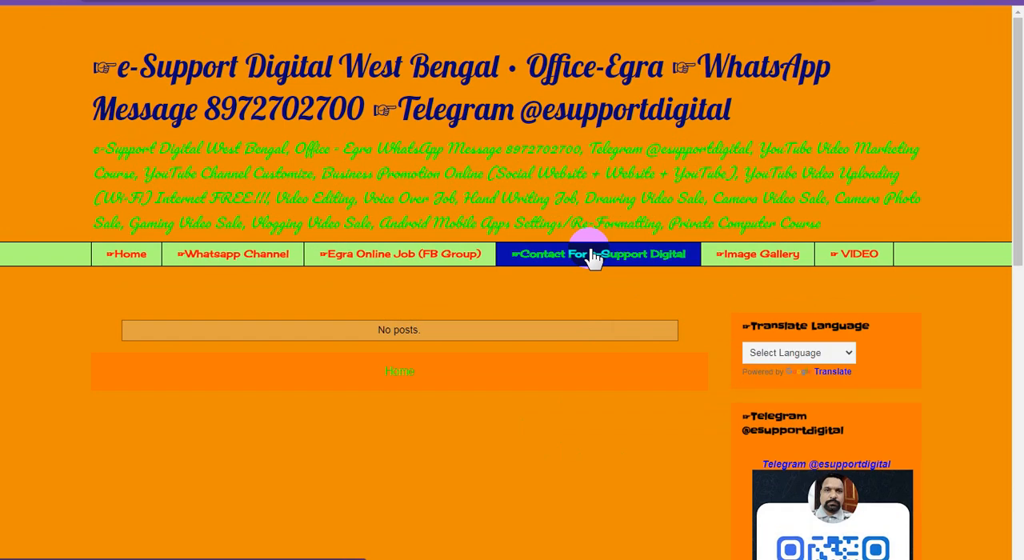
{"action": "left_click", "coordinate": [593, 257]}
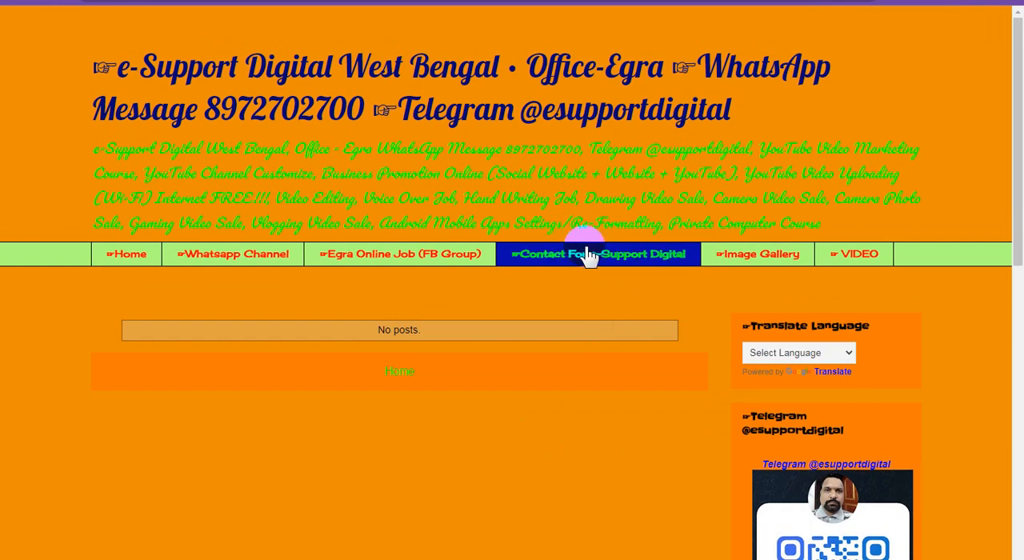
{"action": "scroll", "coordinate": [601, 369], "scroll_direction": "down", "scroll_amount": 3}
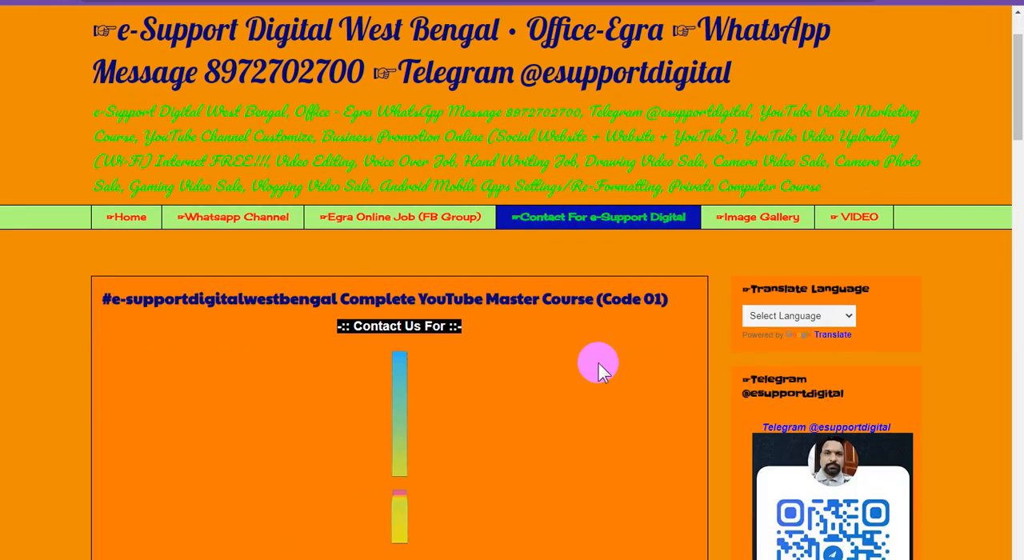
{"action": "scroll", "coordinate": [602, 370], "scroll_direction": "down", "scroll_amount": 2}
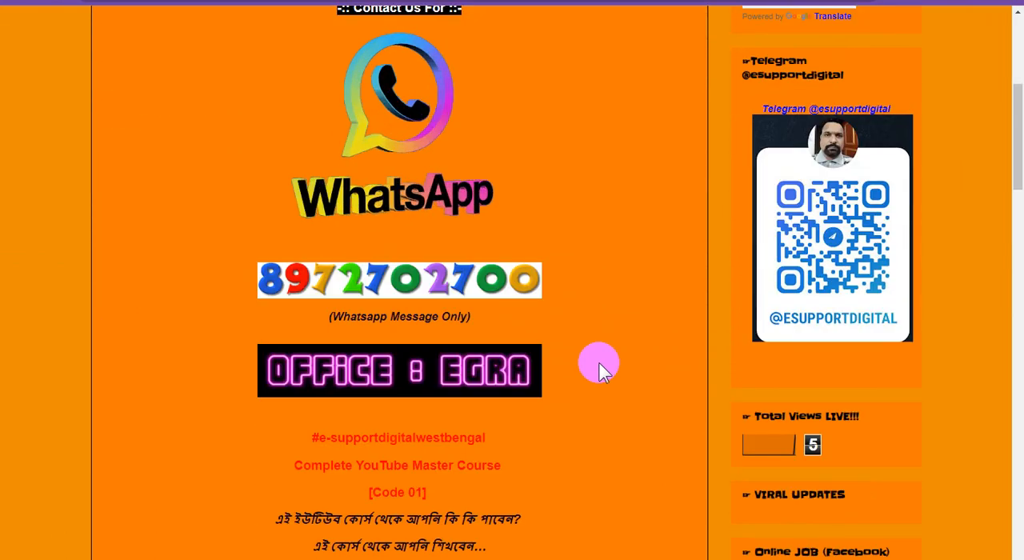
{"action": "scroll", "coordinate": [602, 369], "scroll_direction": "down", "scroll_amount": 4}
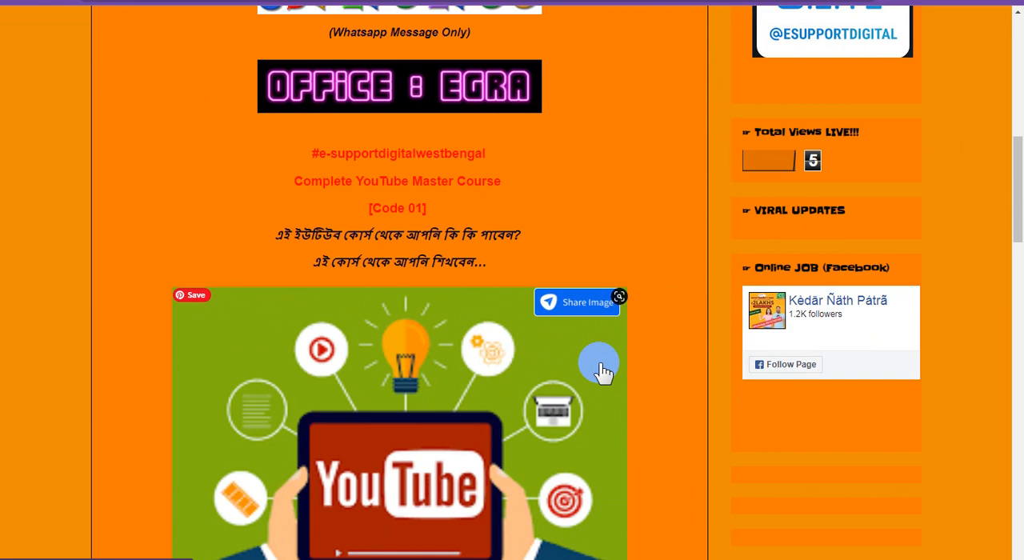
{"action": "scroll", "coordinate": [601, 369], "scroll_direction": "down", "scroll_amount": 3}
{"action": "scroll", "coordinate": [677, 390], "scroll_direction": "down", "scroll_amount": 3}
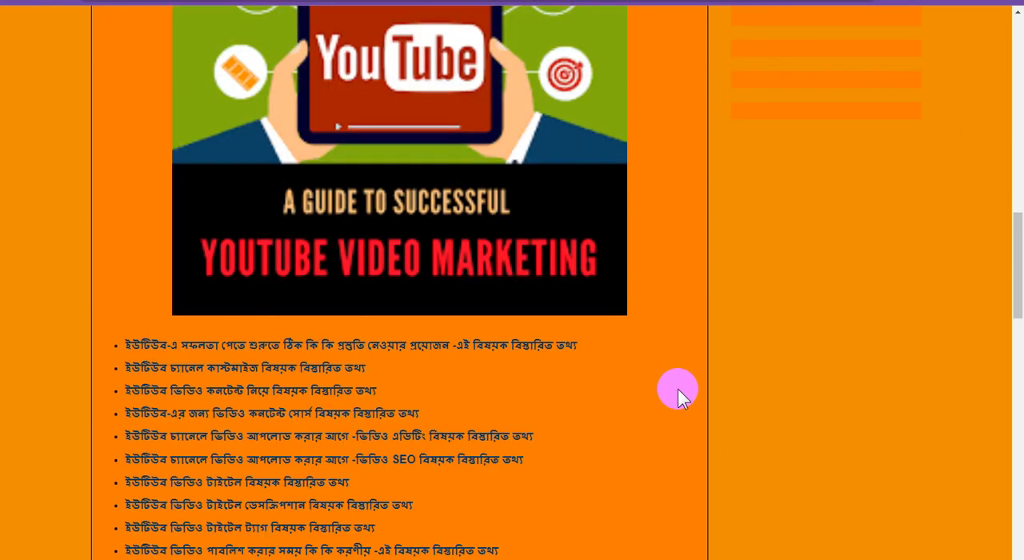
{"action": "scroll", "coordinate": [677, 388], "scroll_direction": "up", "scroll_amount": 13}
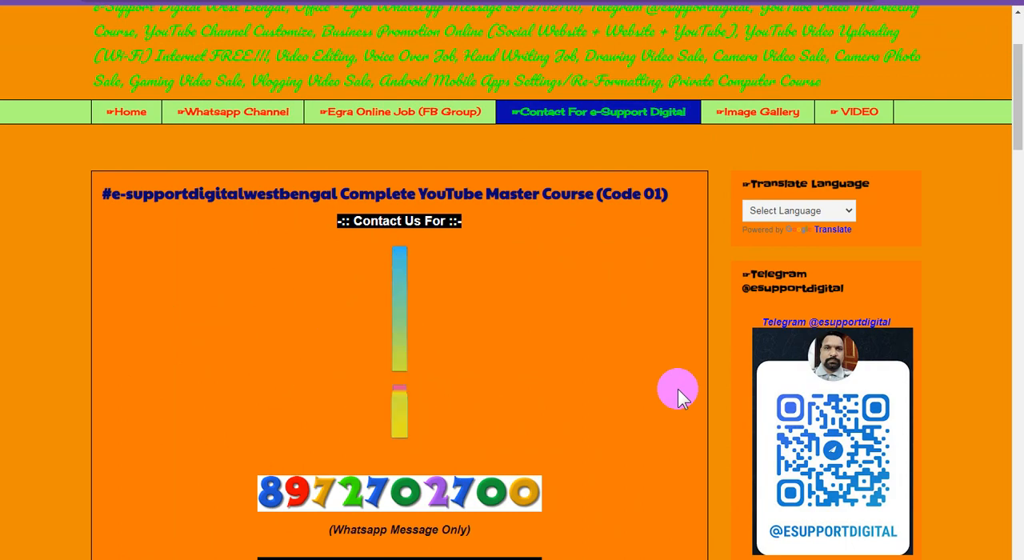
{"action": "scroll", "coordinate": [677, 388], "scroll_direction": "up", "scroll_amount": 2}
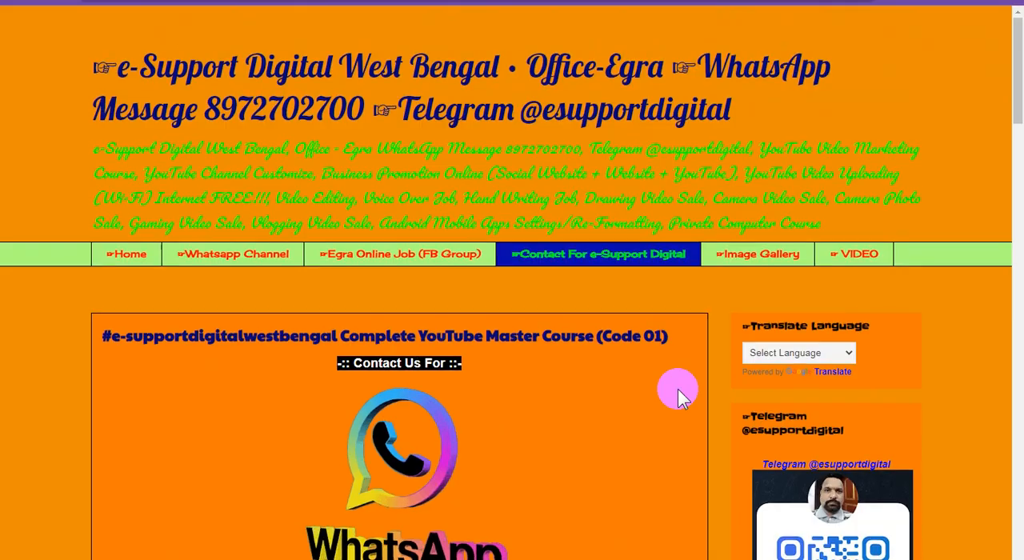